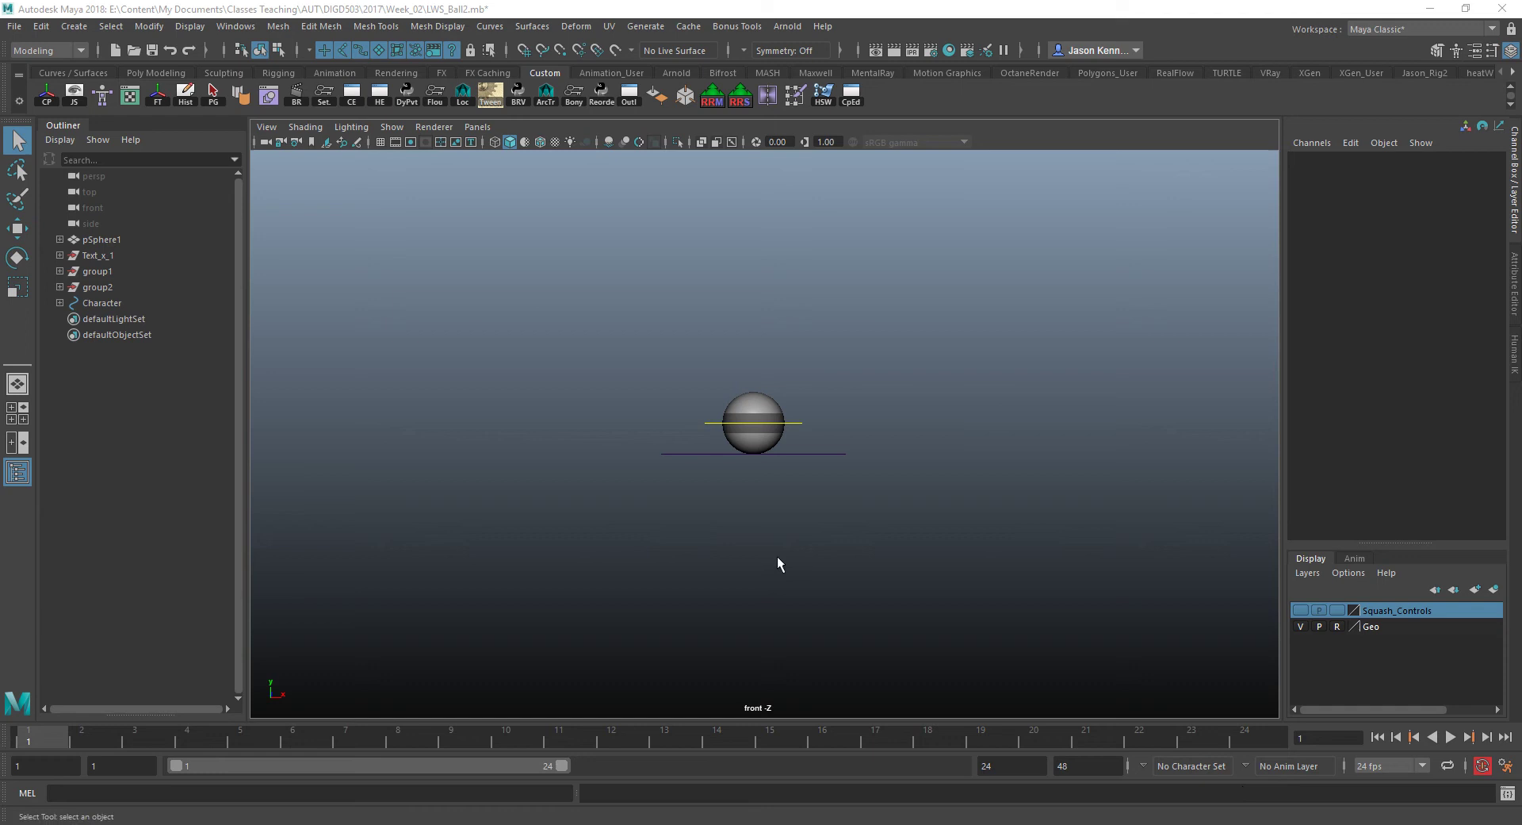
- Import Bouncing_Ball_CLEANUP.mb from the Tutorials folder into the scene and dismiss its terms notice
click(792, 426)
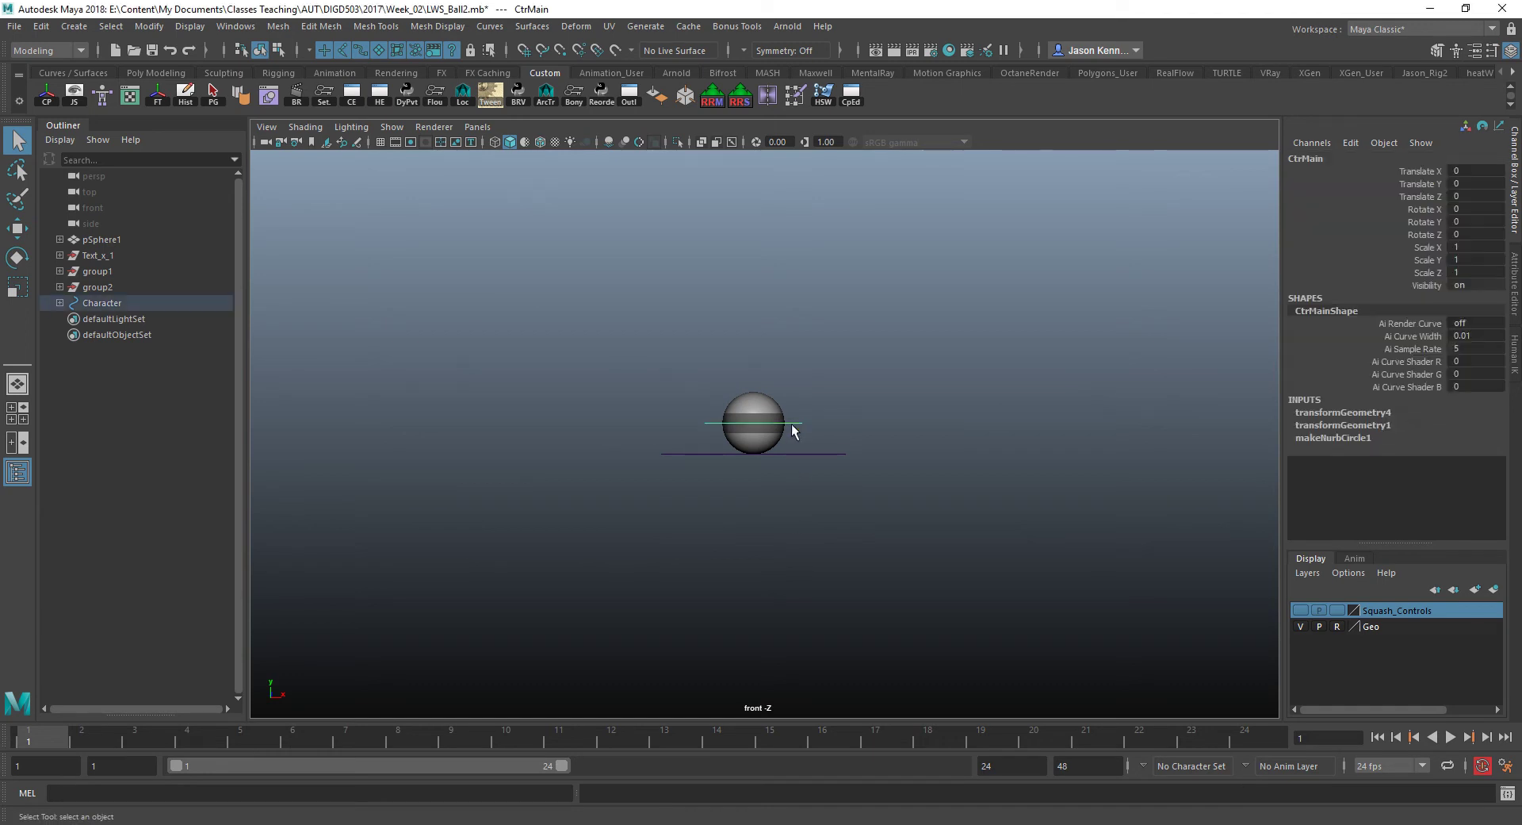
click(15, 30)
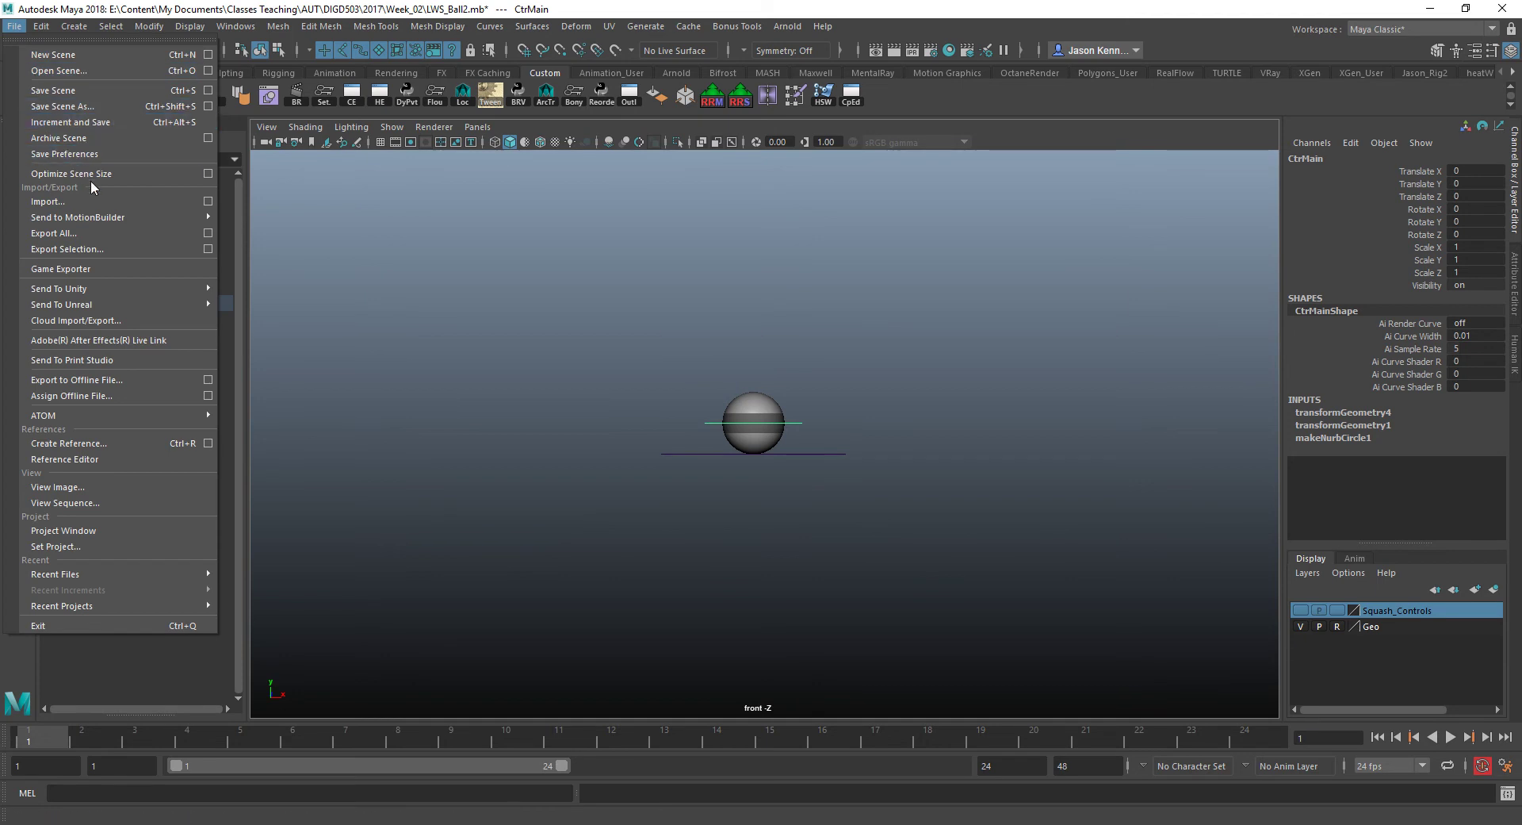
click(162, 200)
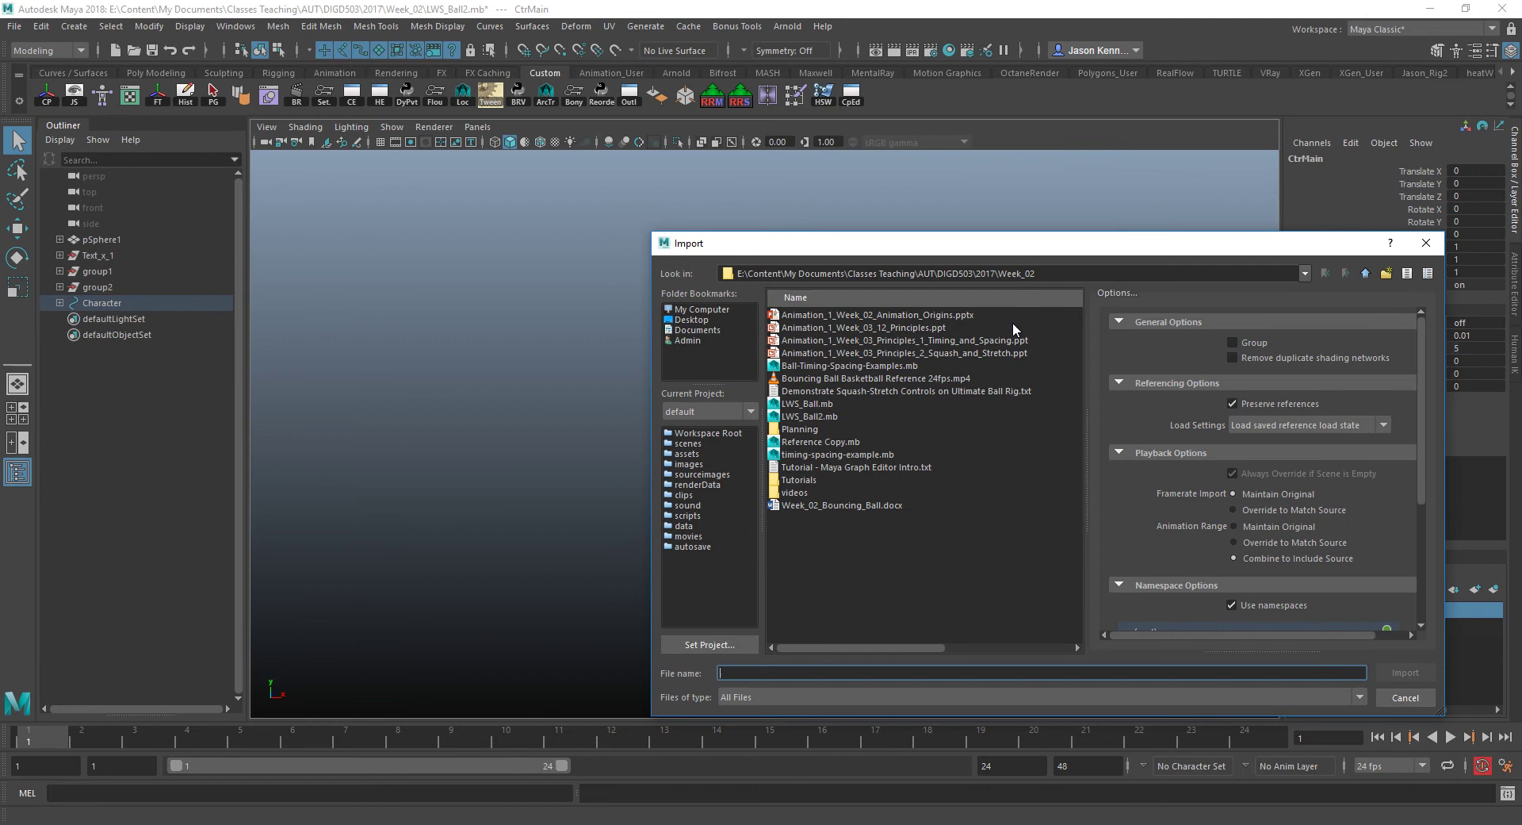
double_click(796, 480)
double_click(816, 415)
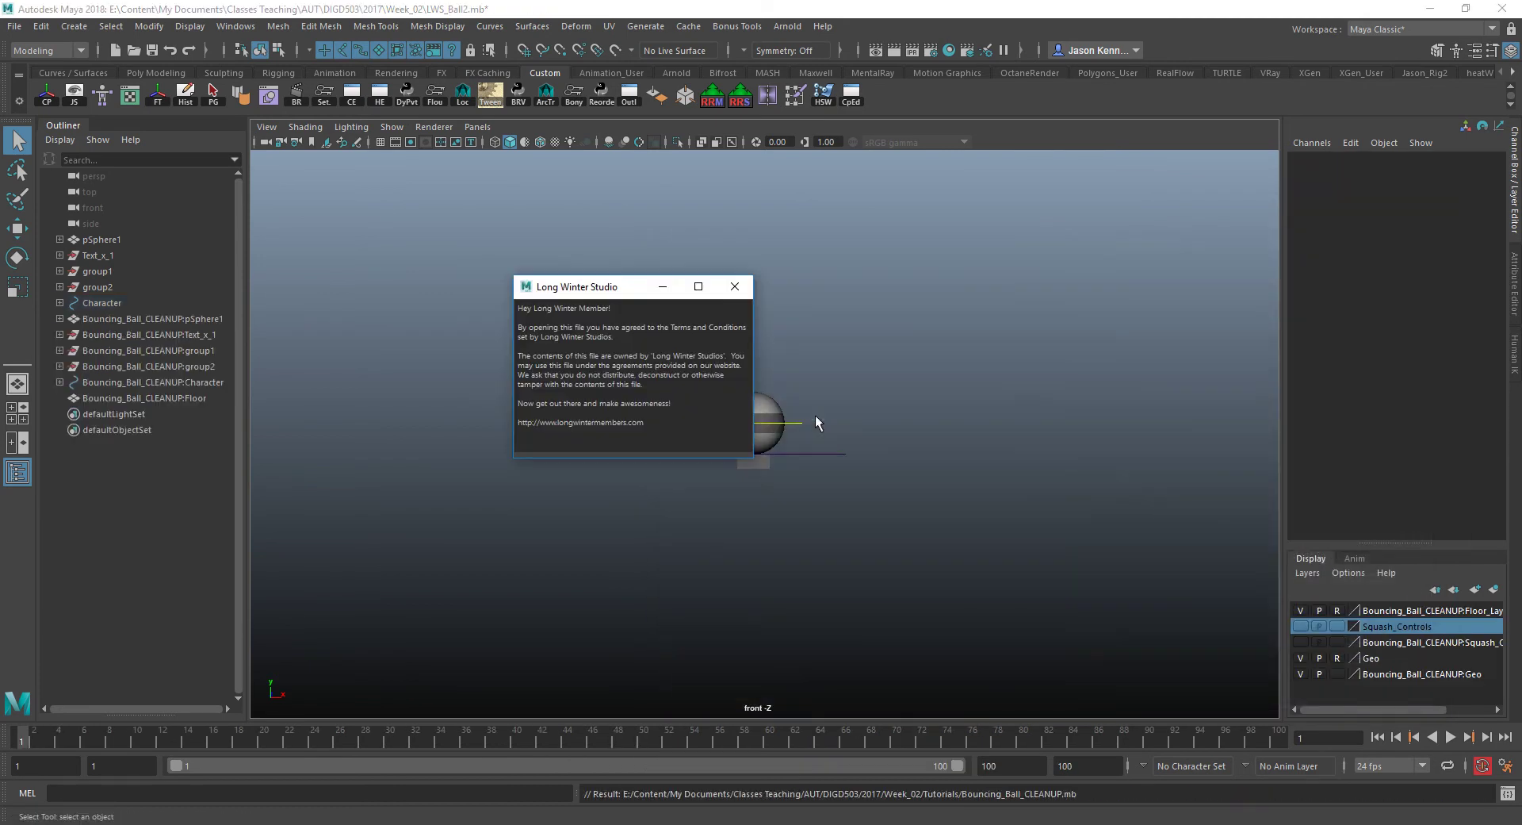
click(736, 289)
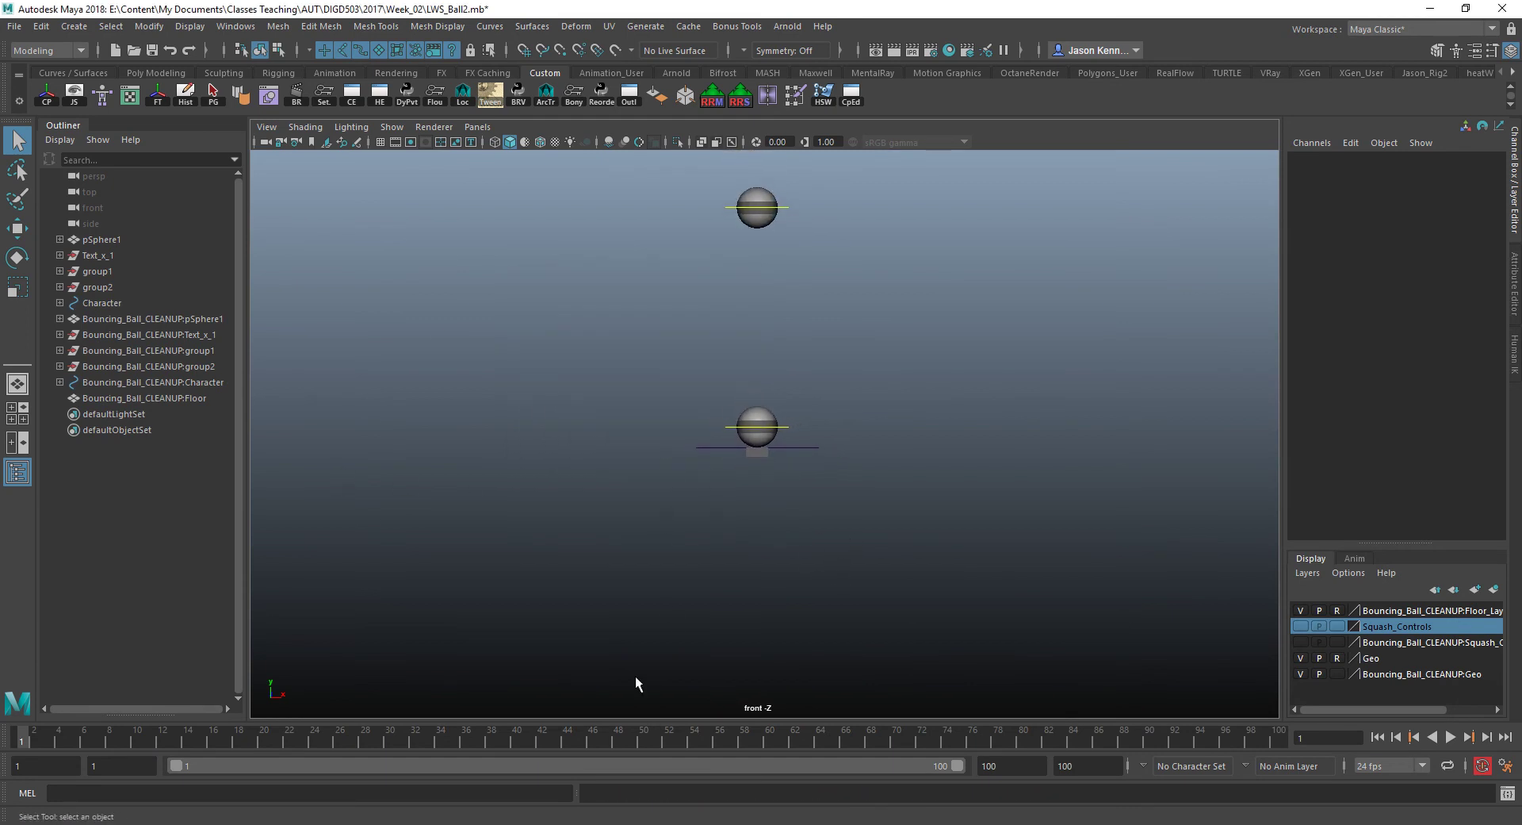
- Show the scene in a full-size side view with the grid hidden and smooth shading on
drag(166, 737, 119, 733)
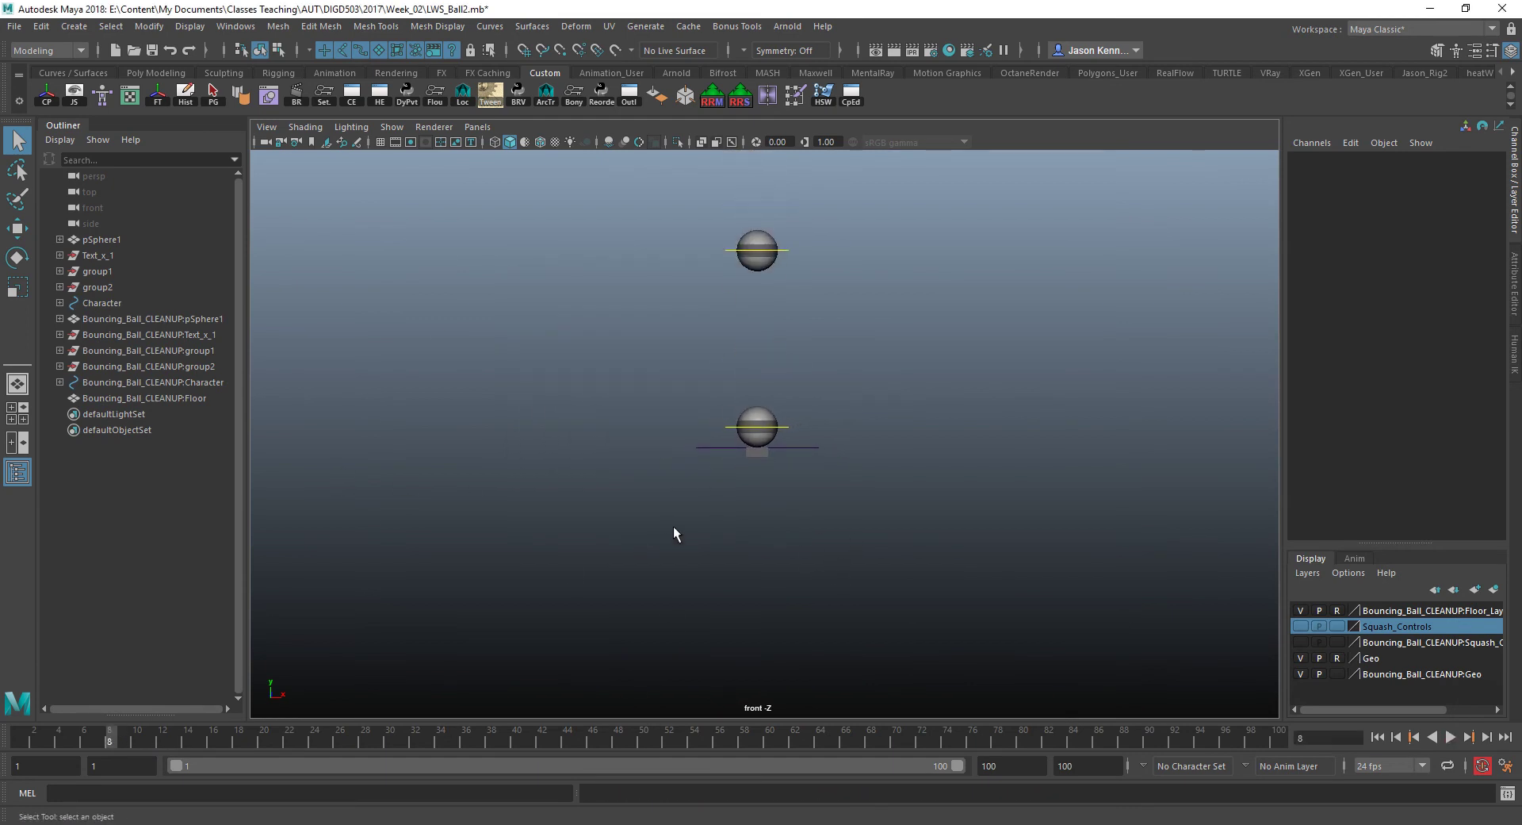
key(space)
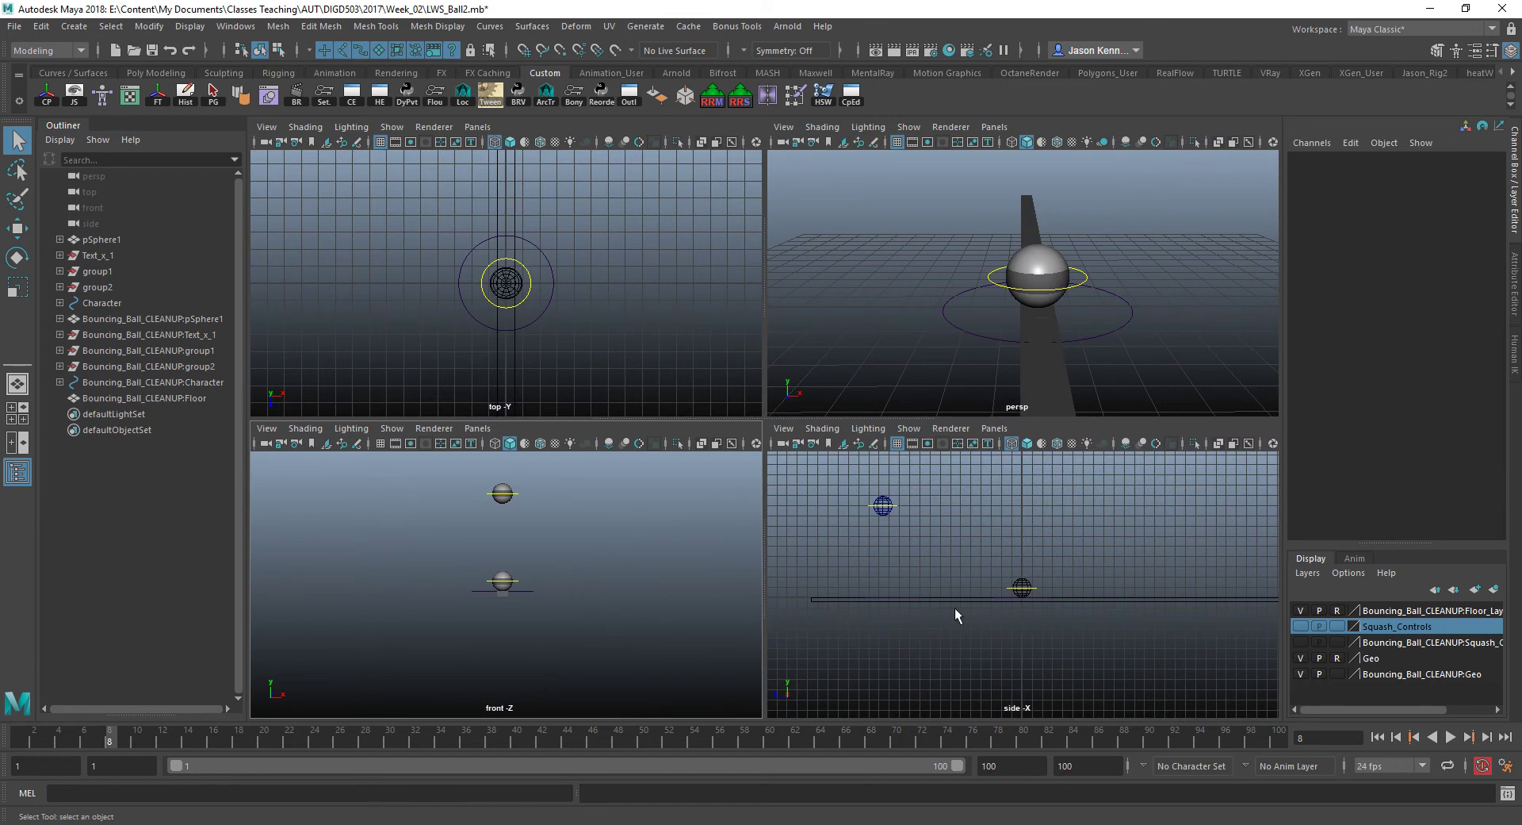
key(space)
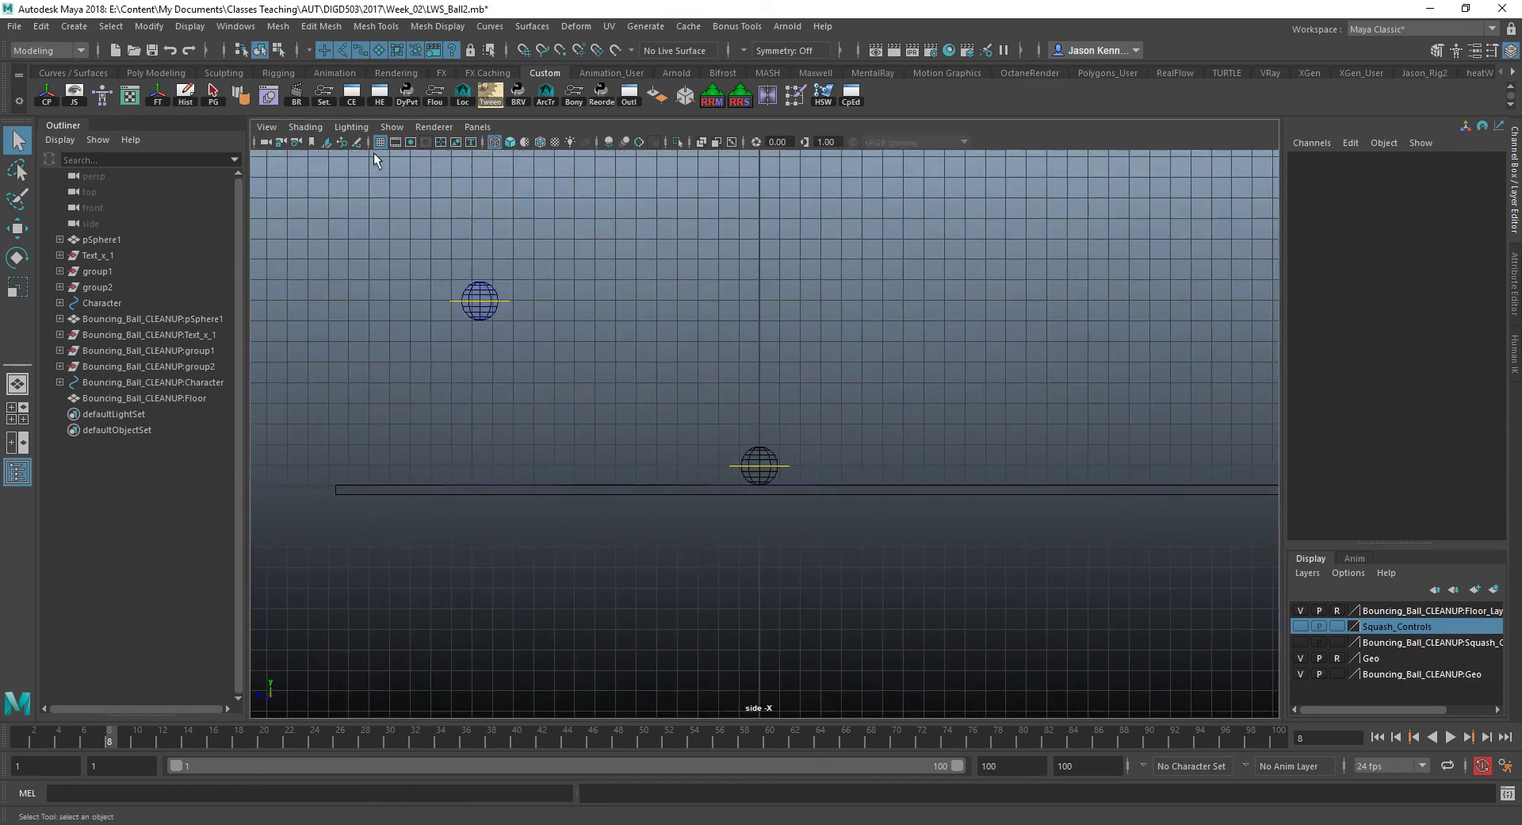
click(381, 142)
key(5)
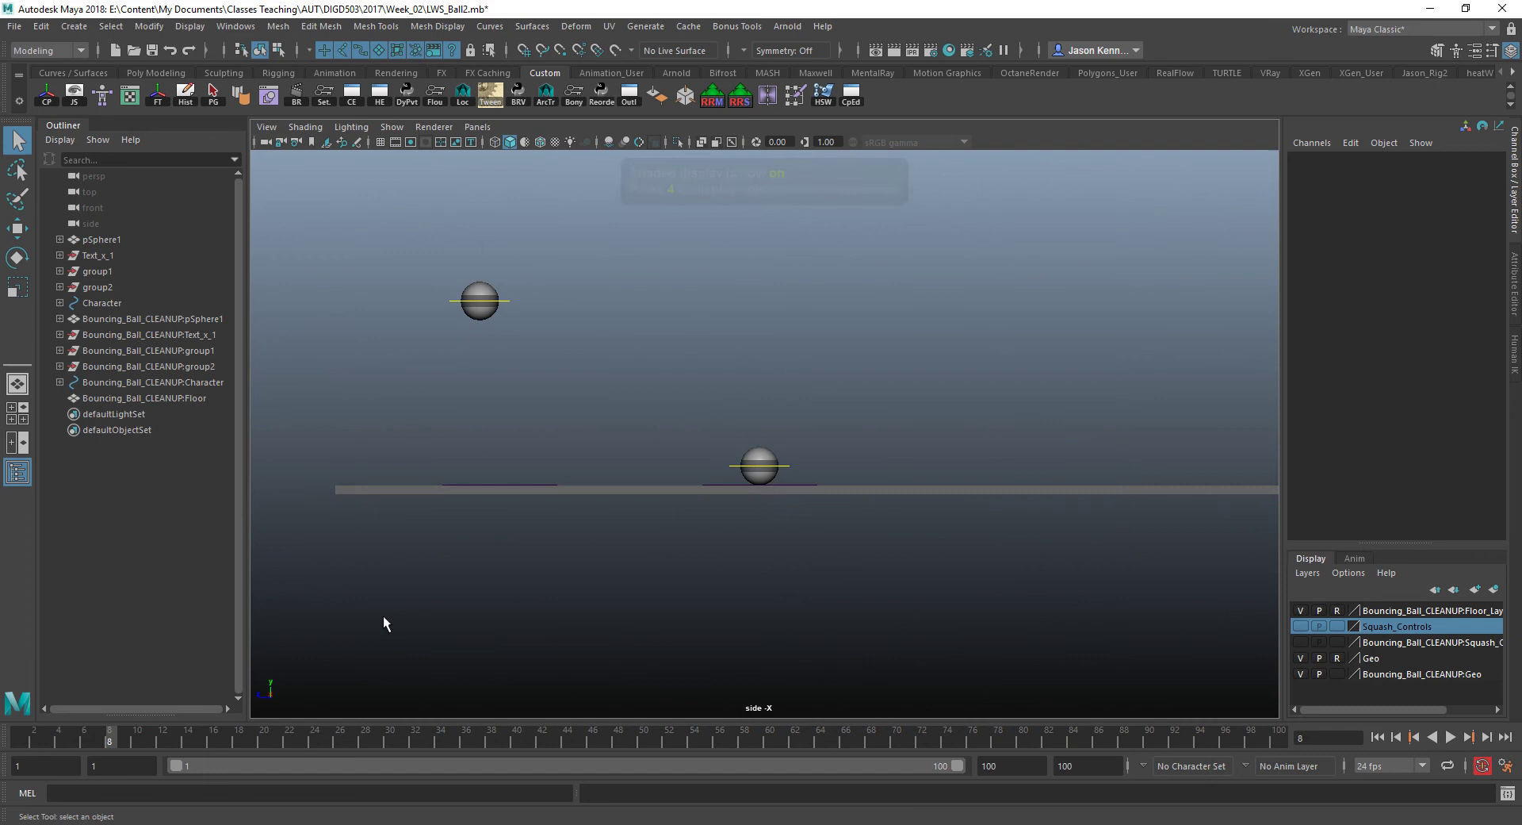
- Scrub through and play back the imported ball's bounce animation in the side view, ending playback after checking it
mouse_move(19, 741)
mouse_down()
mouse_move(847, 743)
mouse_move(991, 728)
mouse_up()
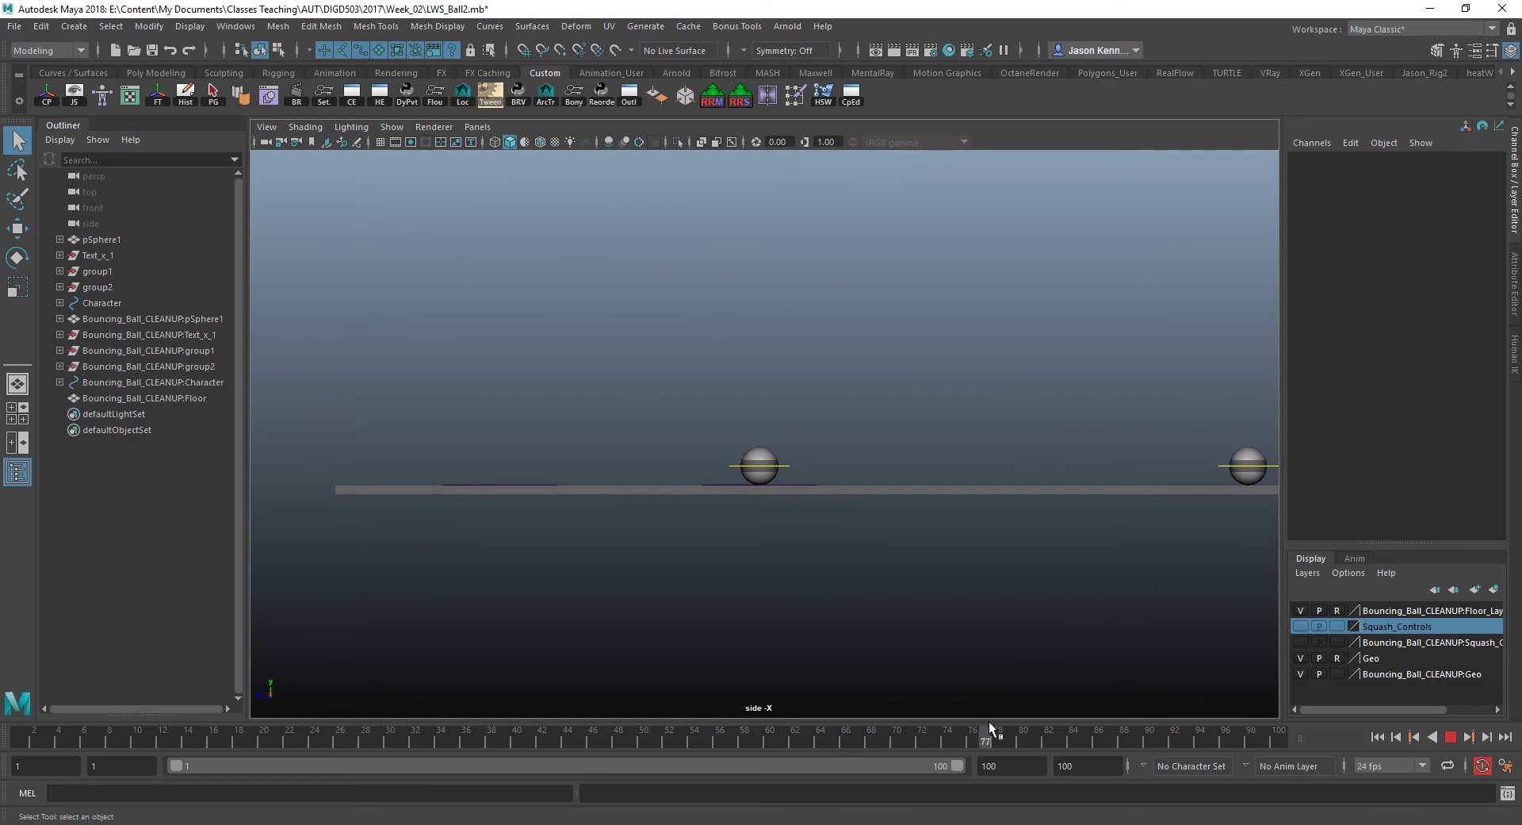
alt+right_drag(1094, 611, 996, 554)
alt+middle_drag(996, 554, 863, 619)
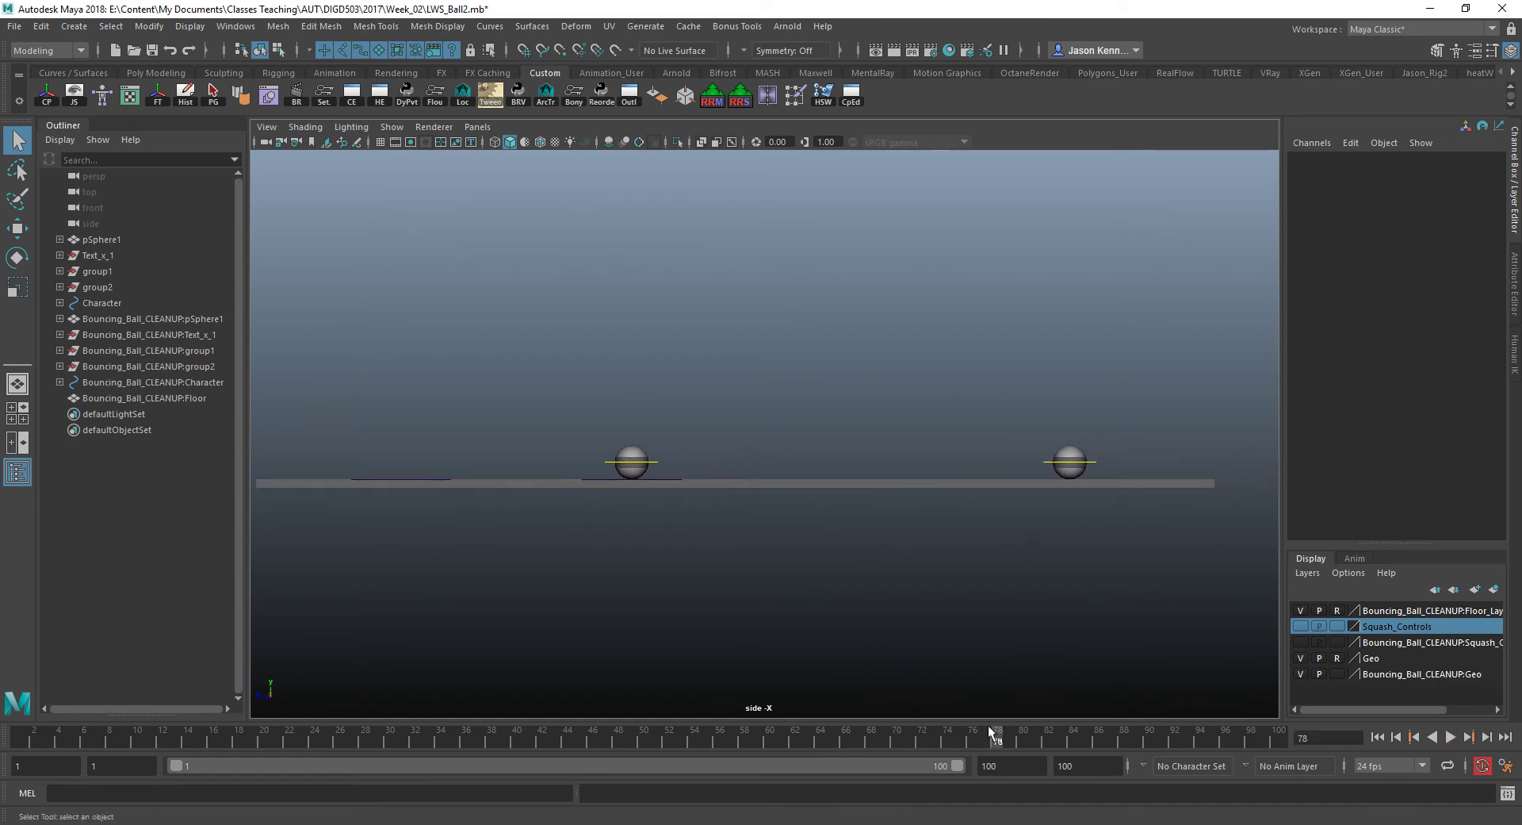
click(1450, 737)
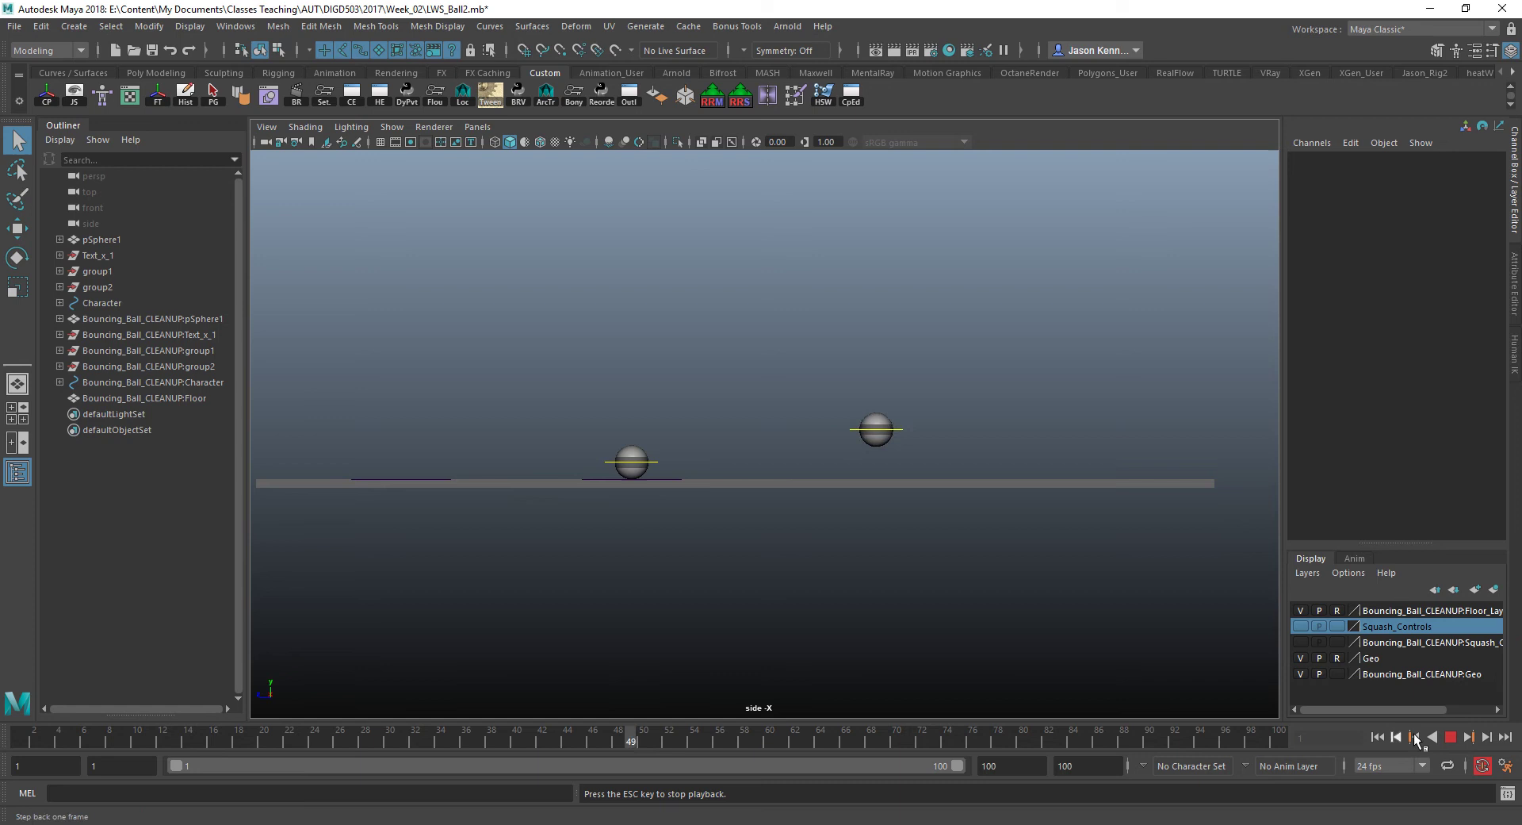
key(Escape)
- Hide the imported Bouncing_Ball_CLEANUP floor layer
alt+middle_drag(769, 647, 788, 643)
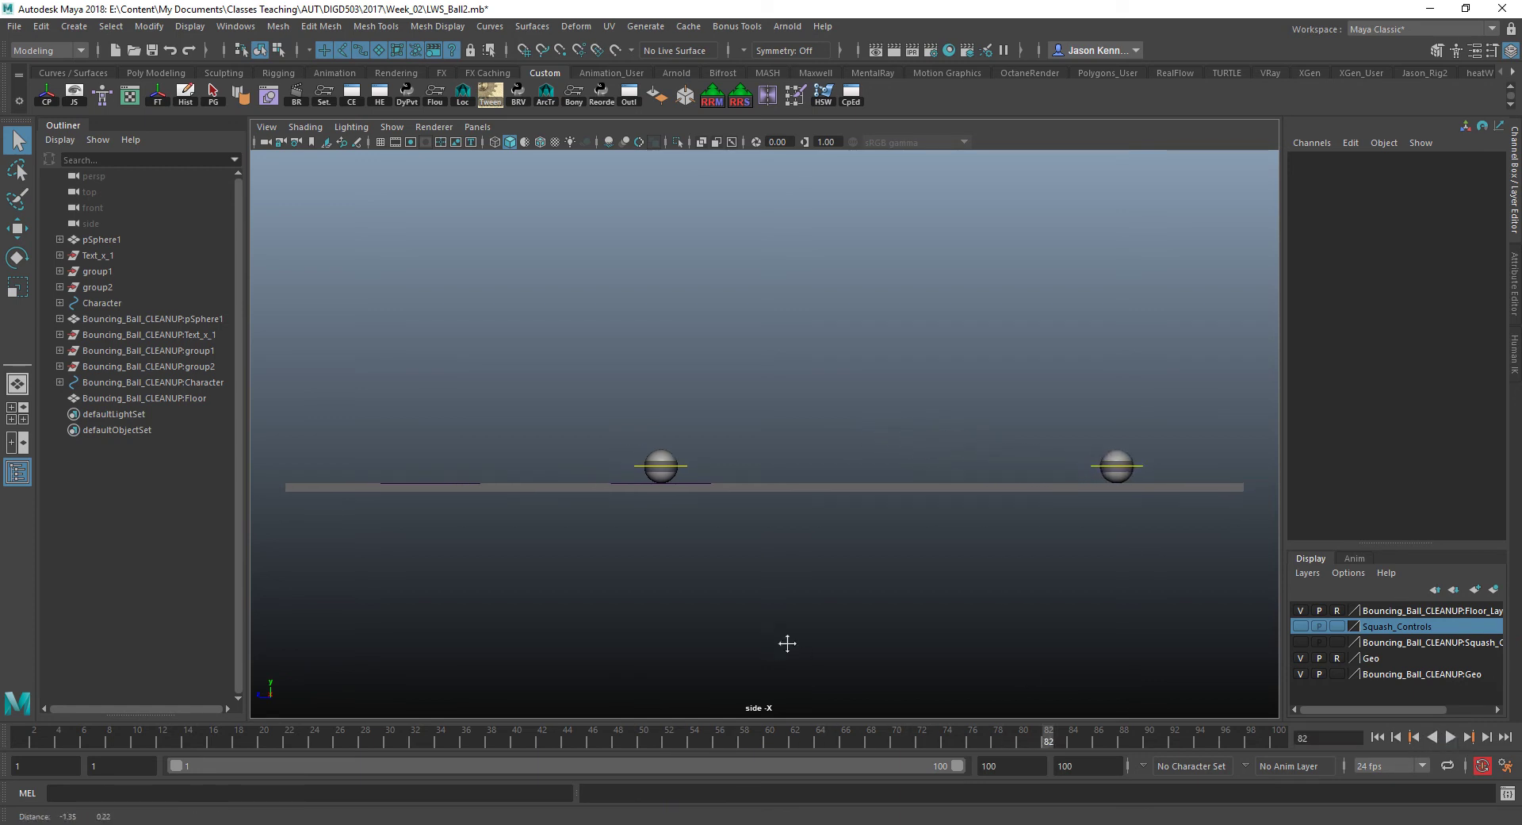
scroll(788, 643, up, 5)
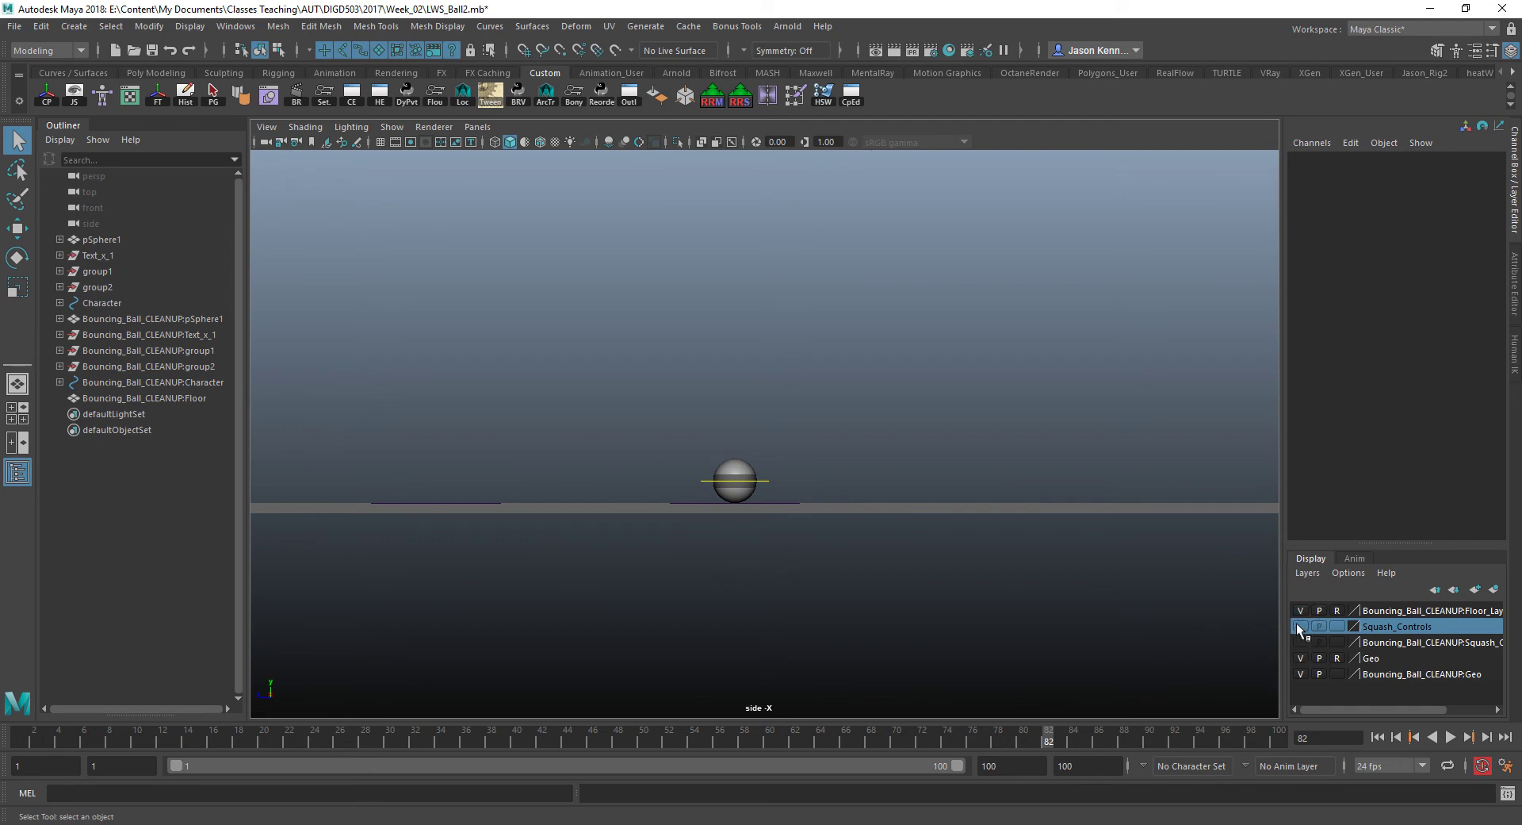
click(1301, 610)
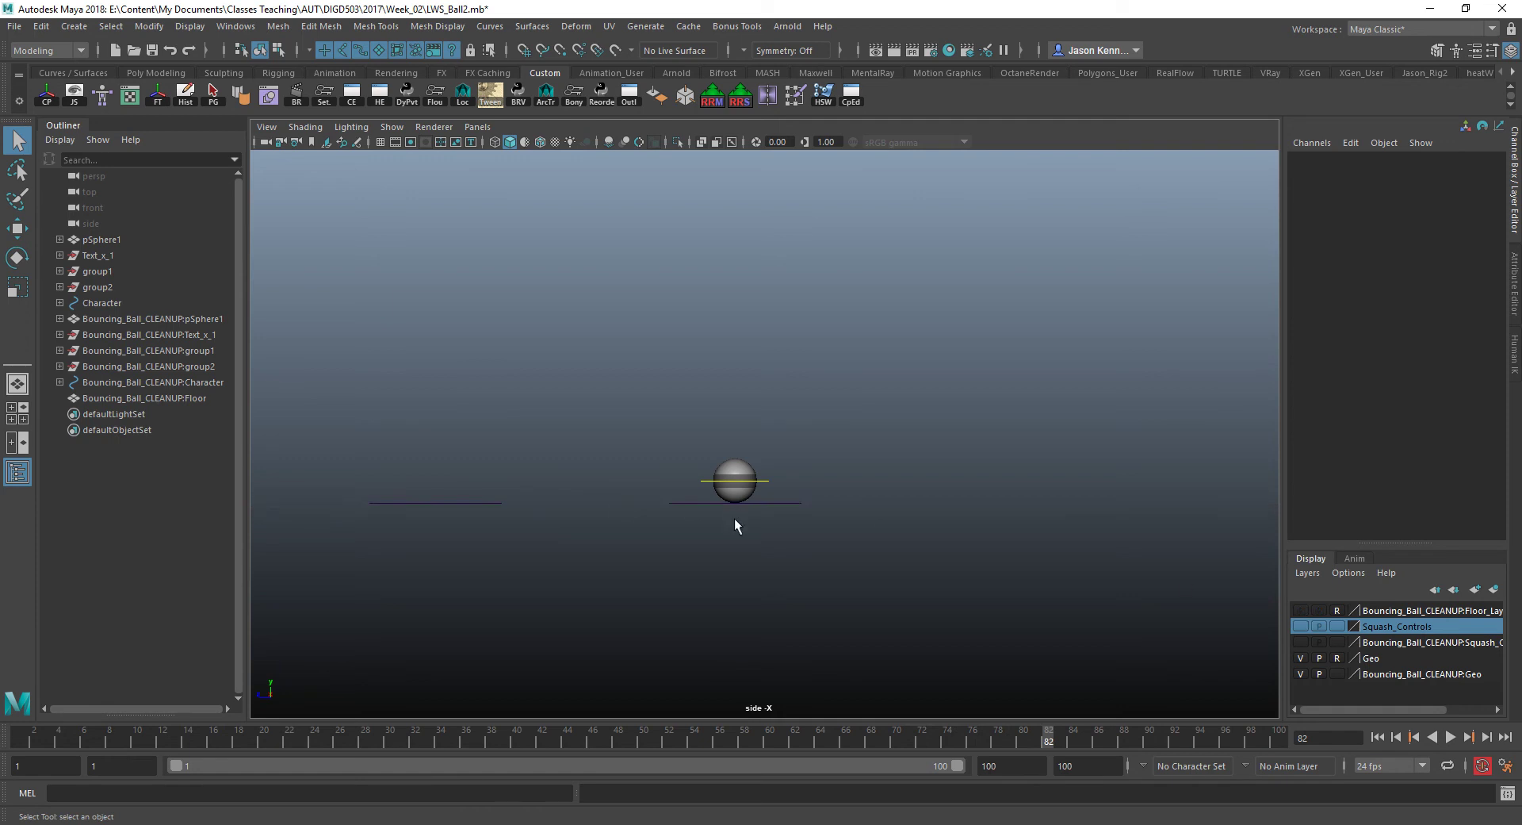
- Compare the channel values of the imported ball's Character control with those of the original ball's Character control
click(499, 502)
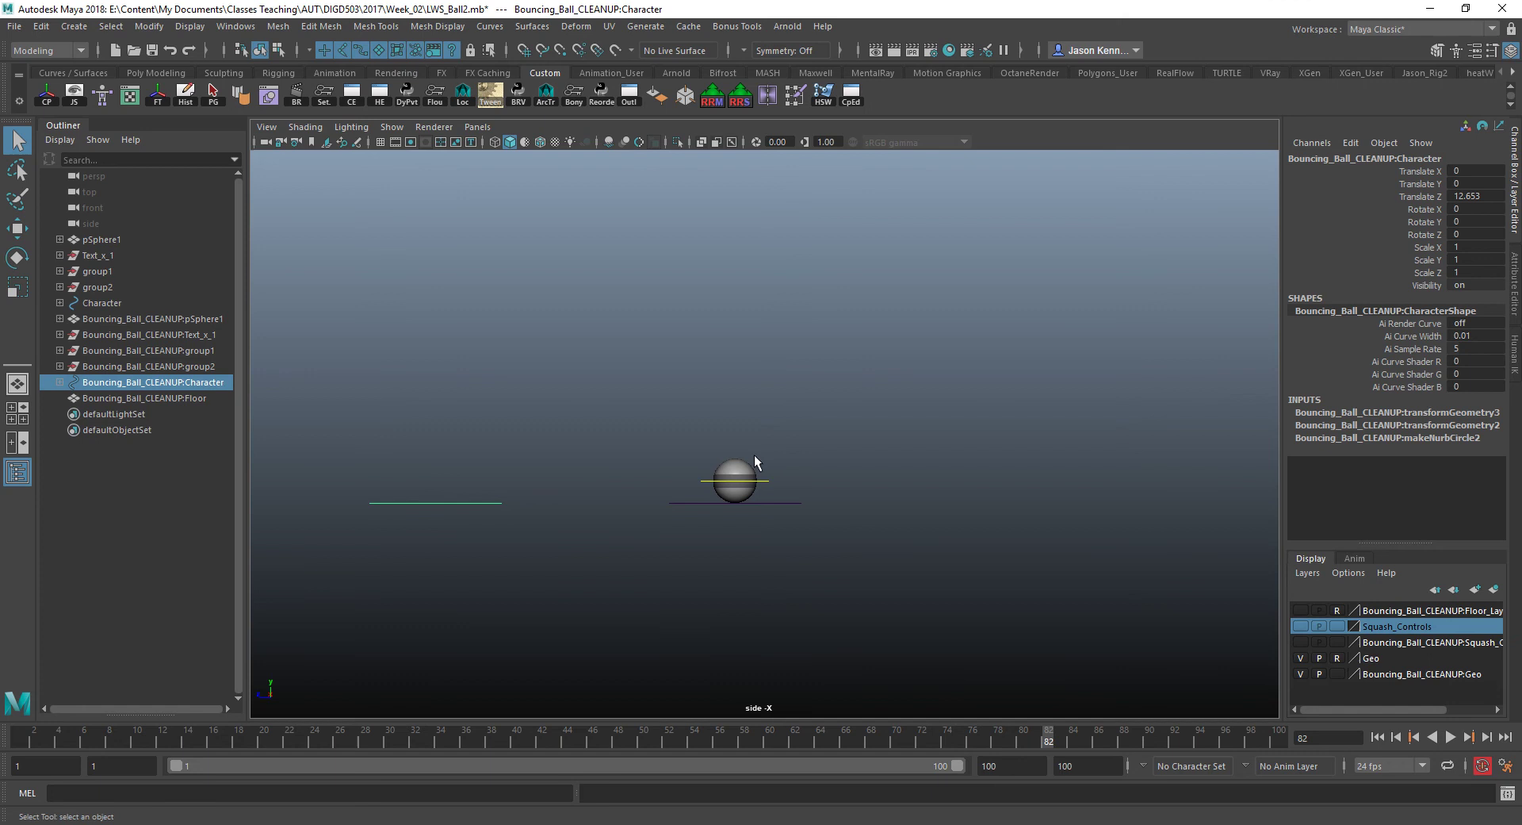
click(776, 503)
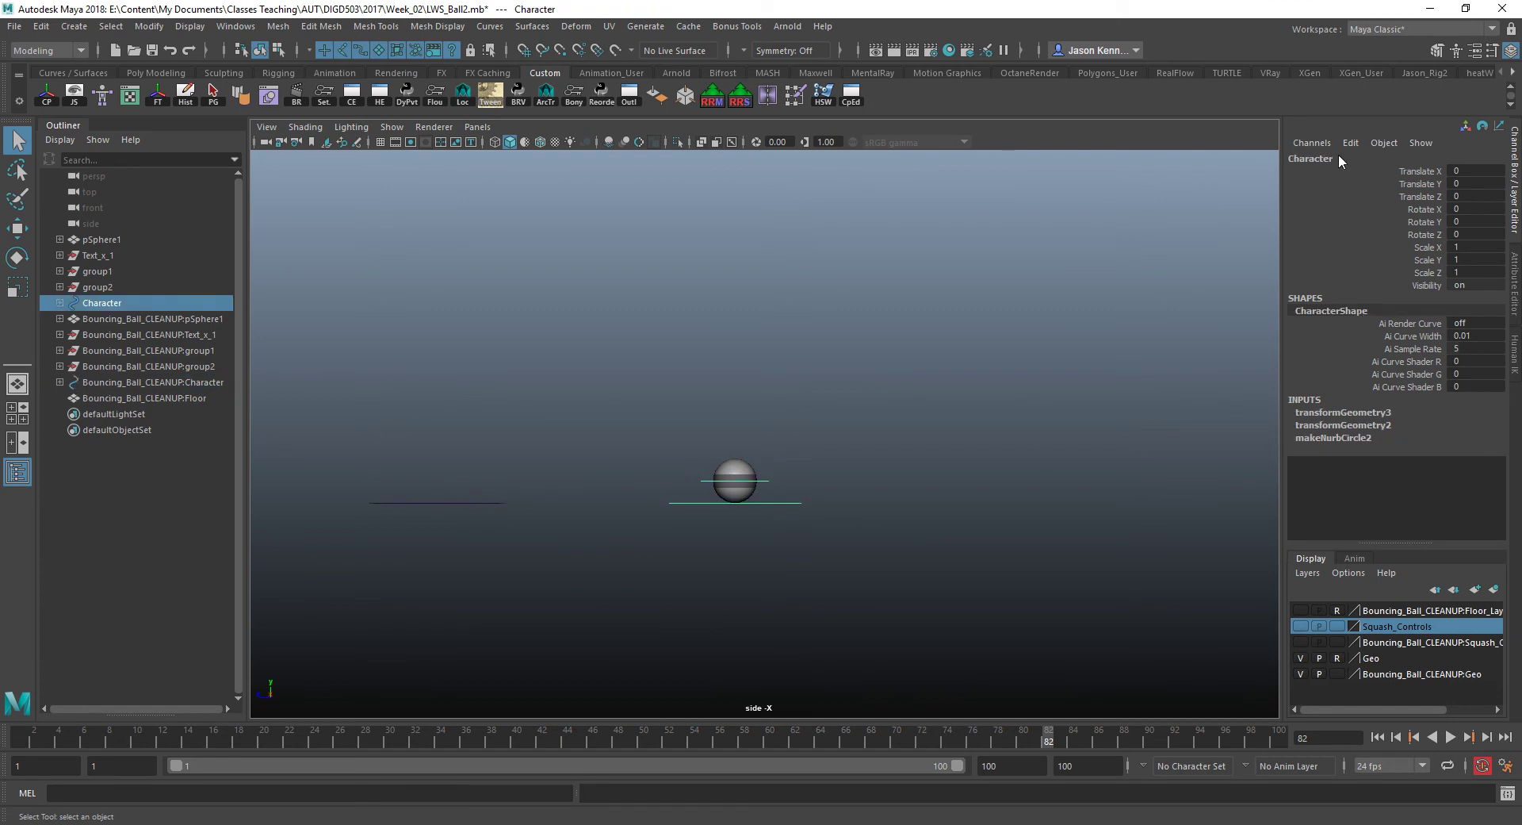
click(489, 504)
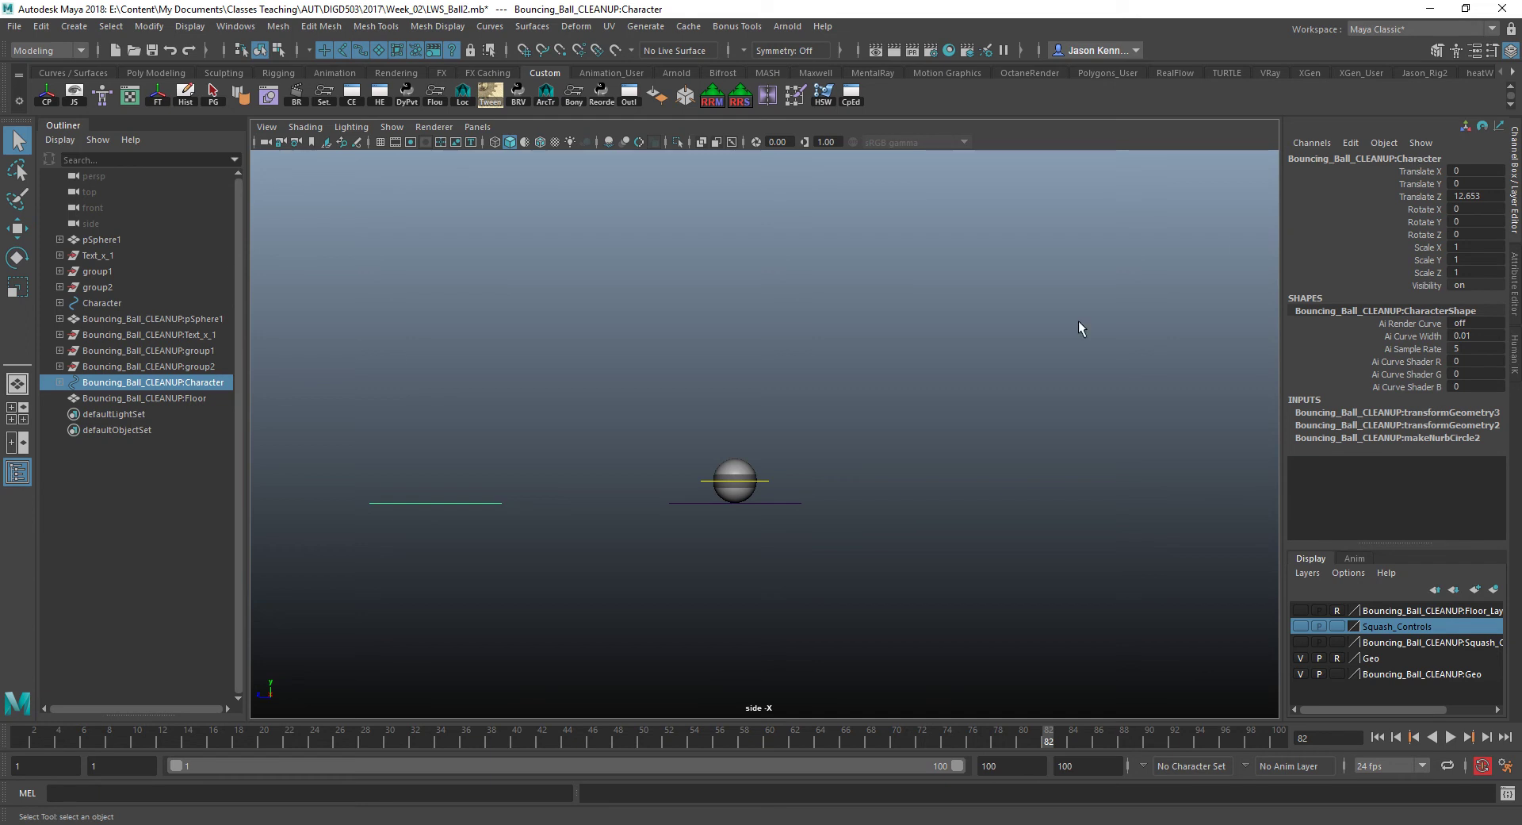
click(799, 502)
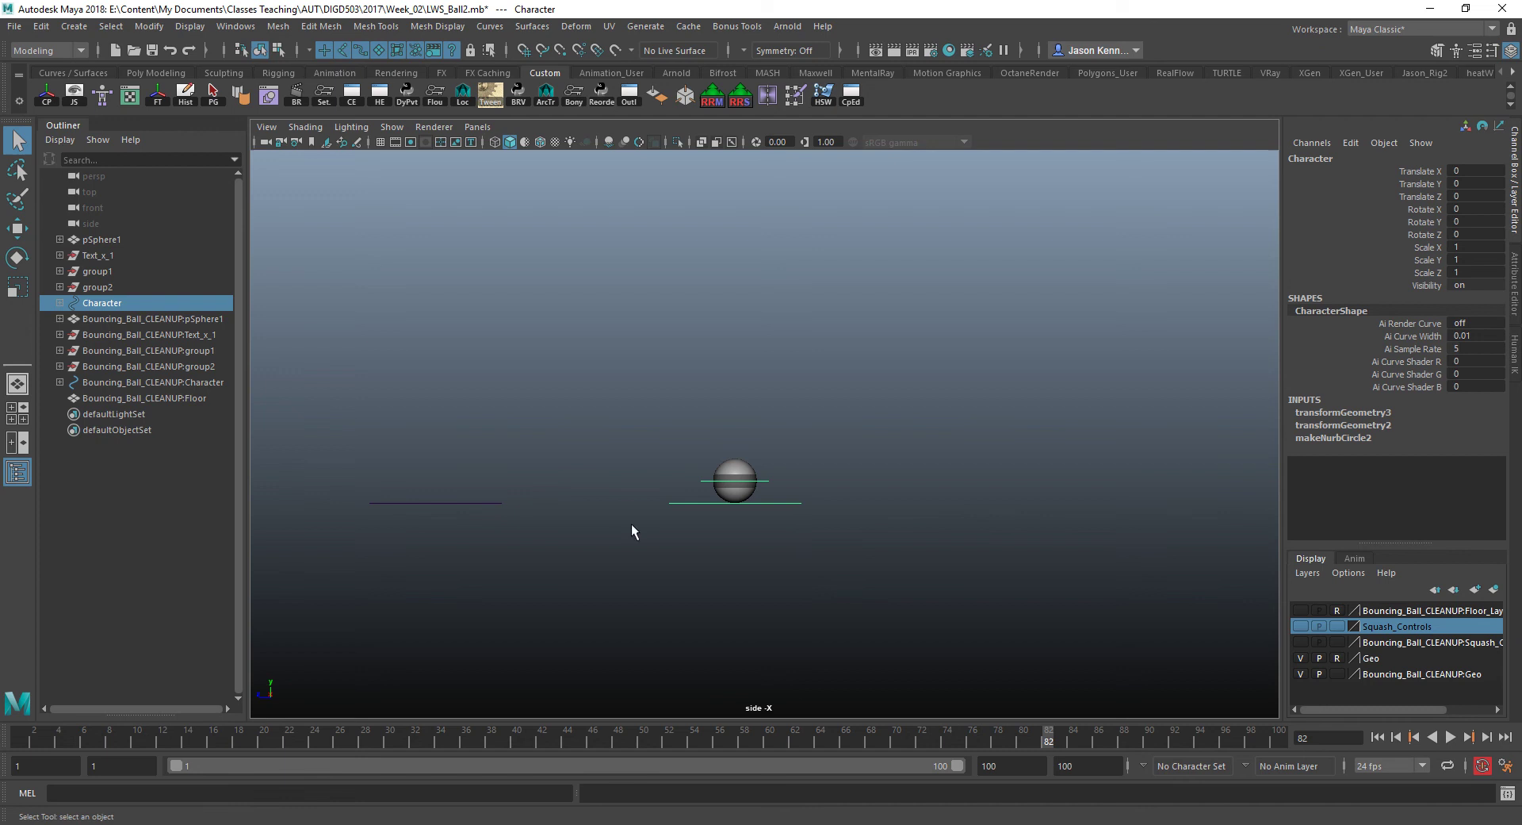
- Set a key on all channels of the imported ball's Character control at frame 82, and return to frame 1
click(487, 502)
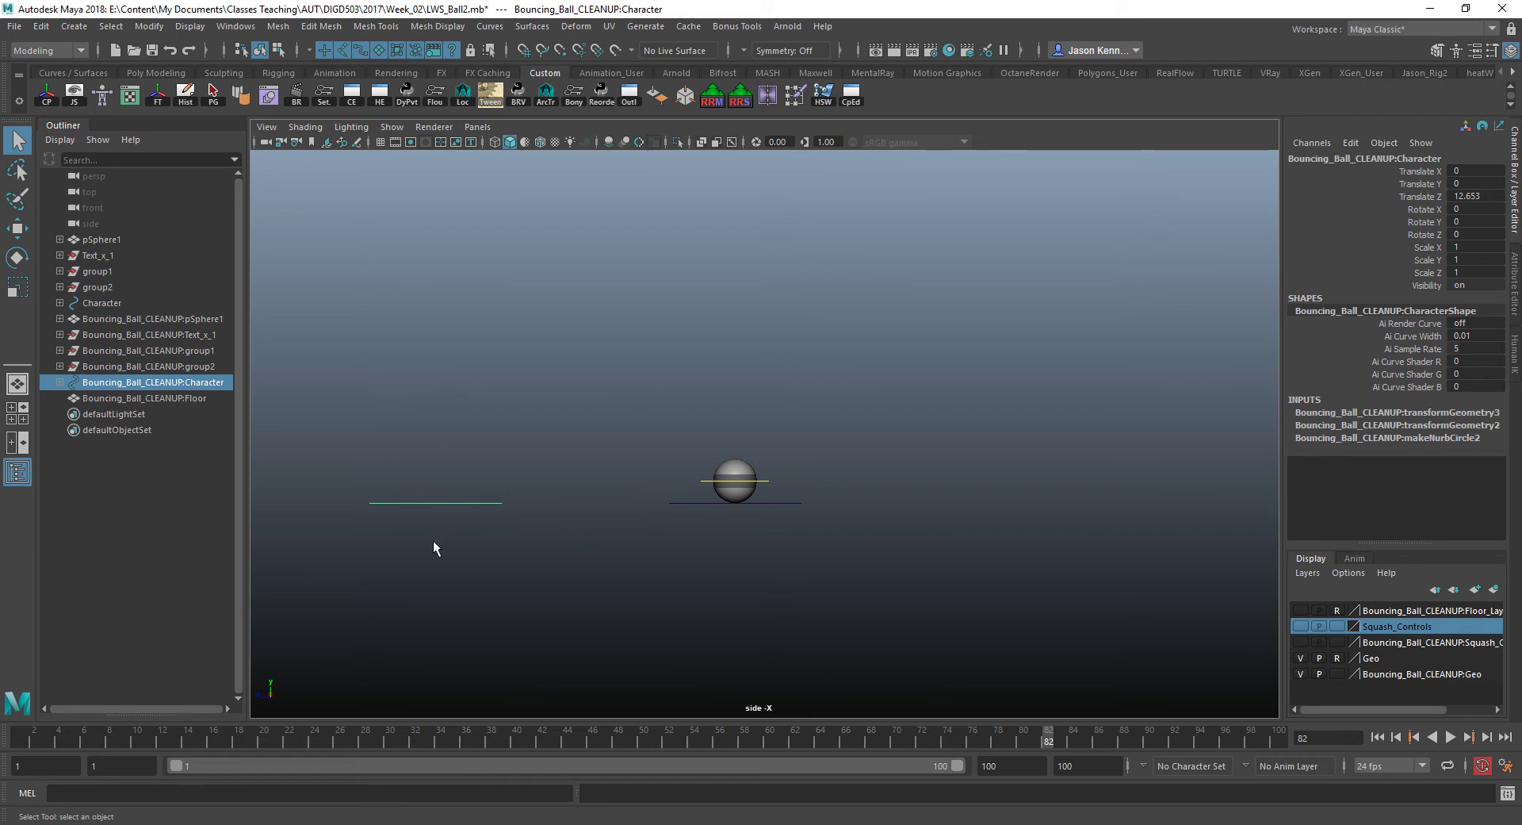
key(s)
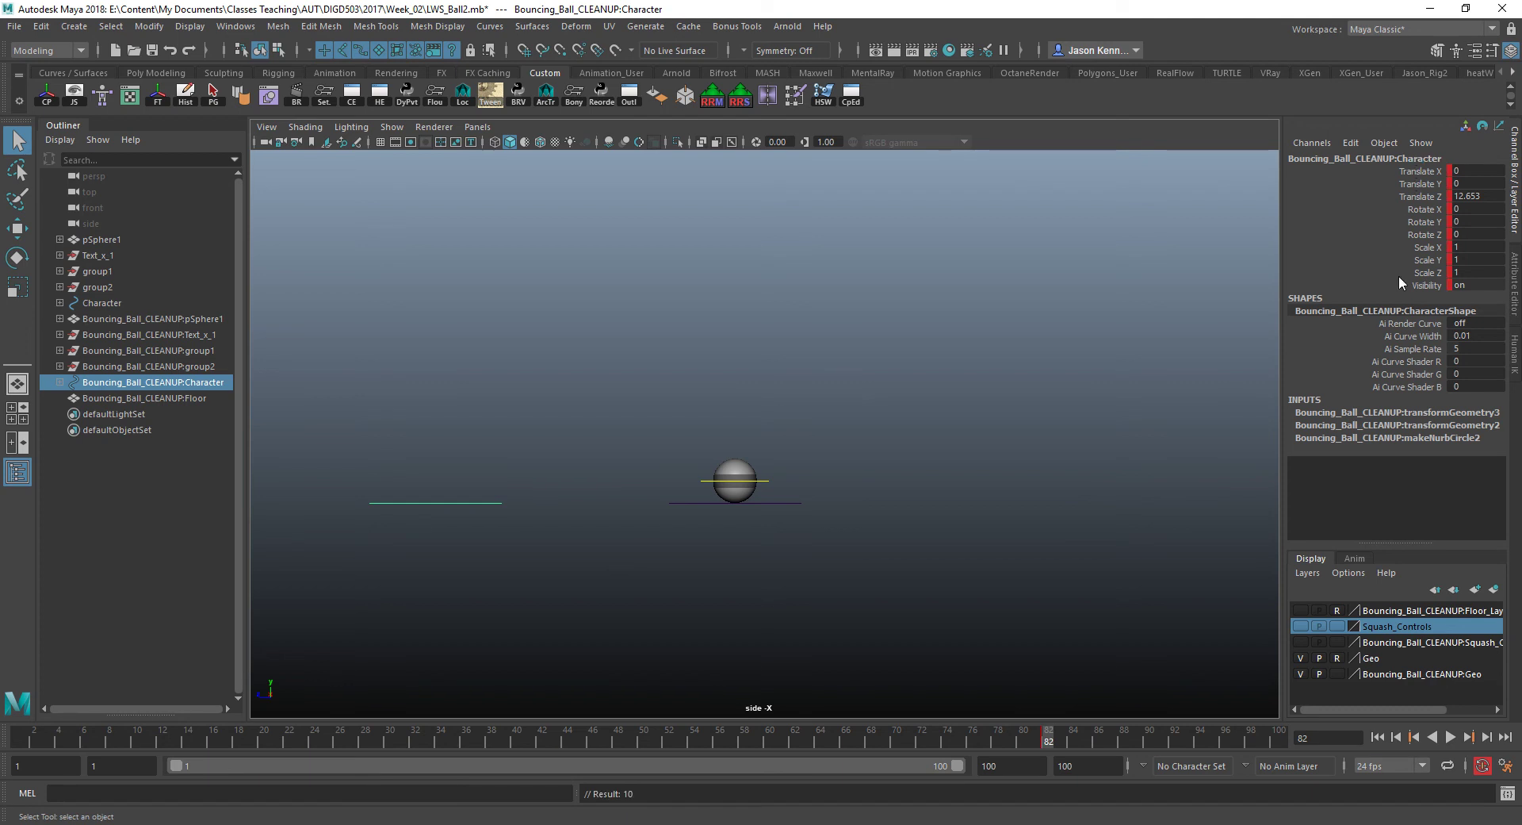
click(16, 739)
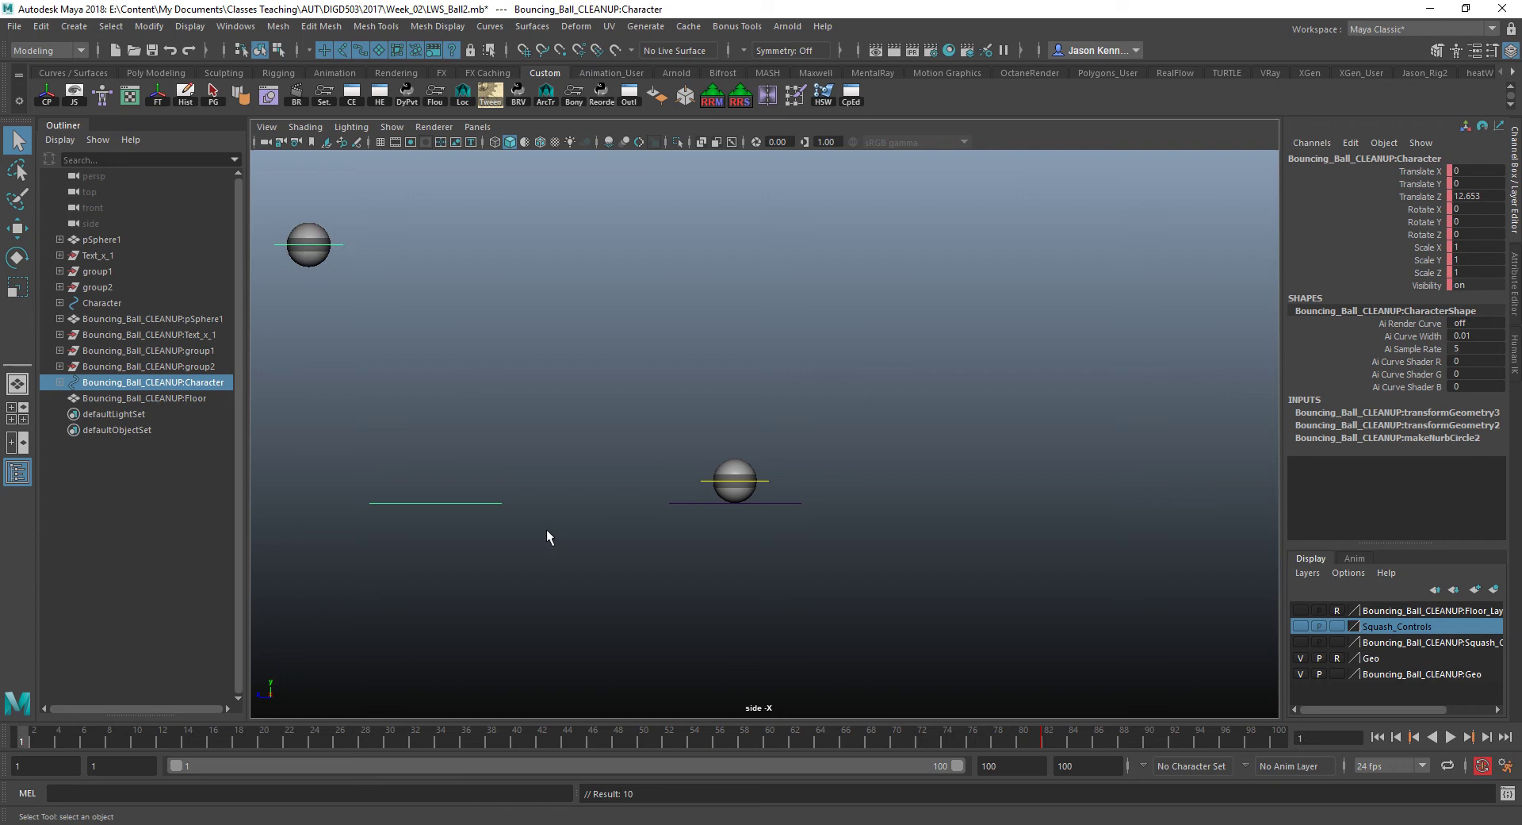
click(522, 533)
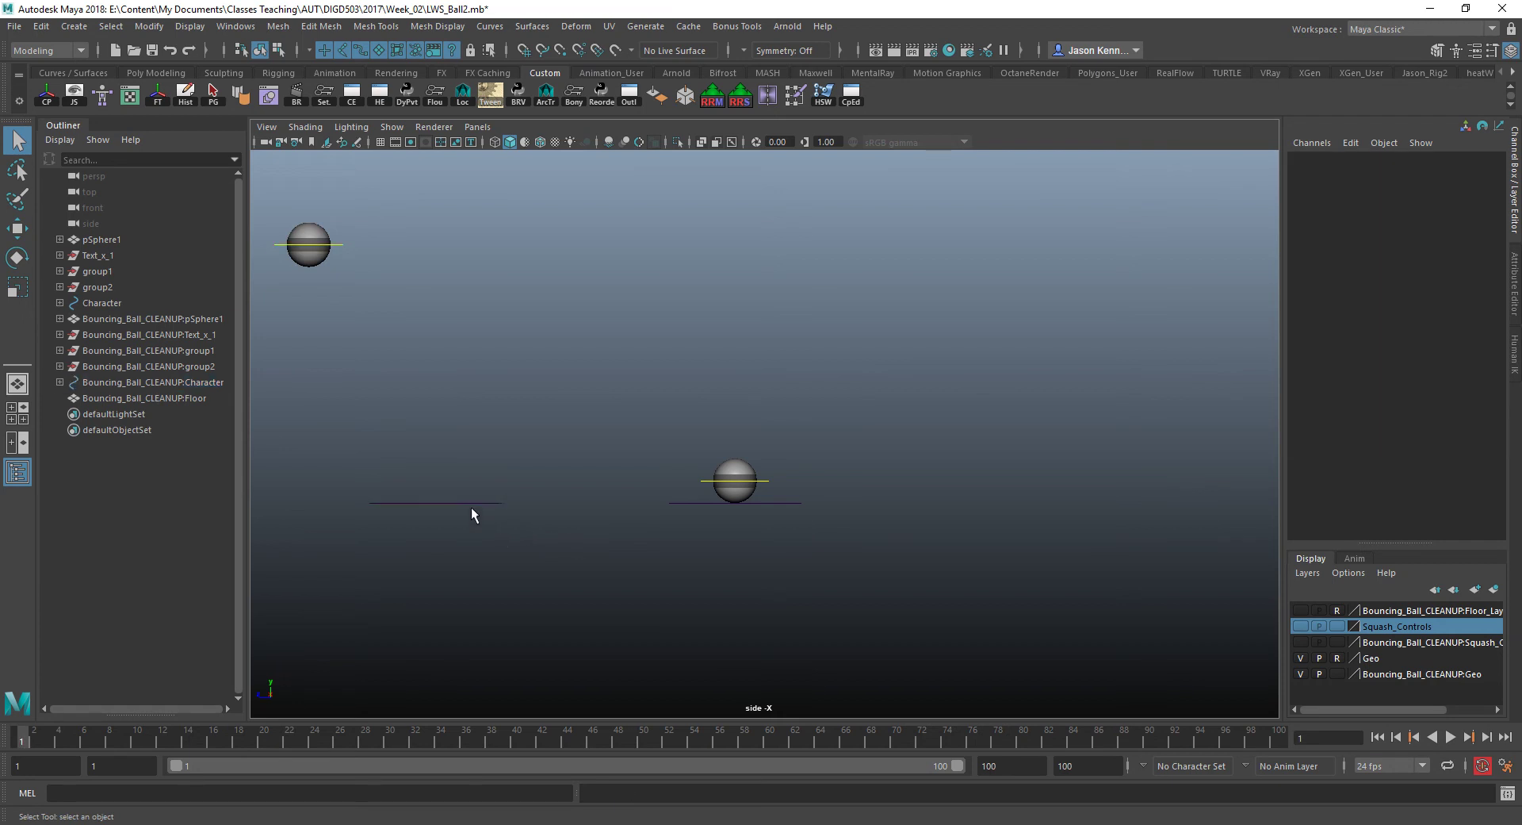
- Open the Graph Editor for the imported ball's Character control and select all its channels from Visibility to Scale Z
click(471, 511)
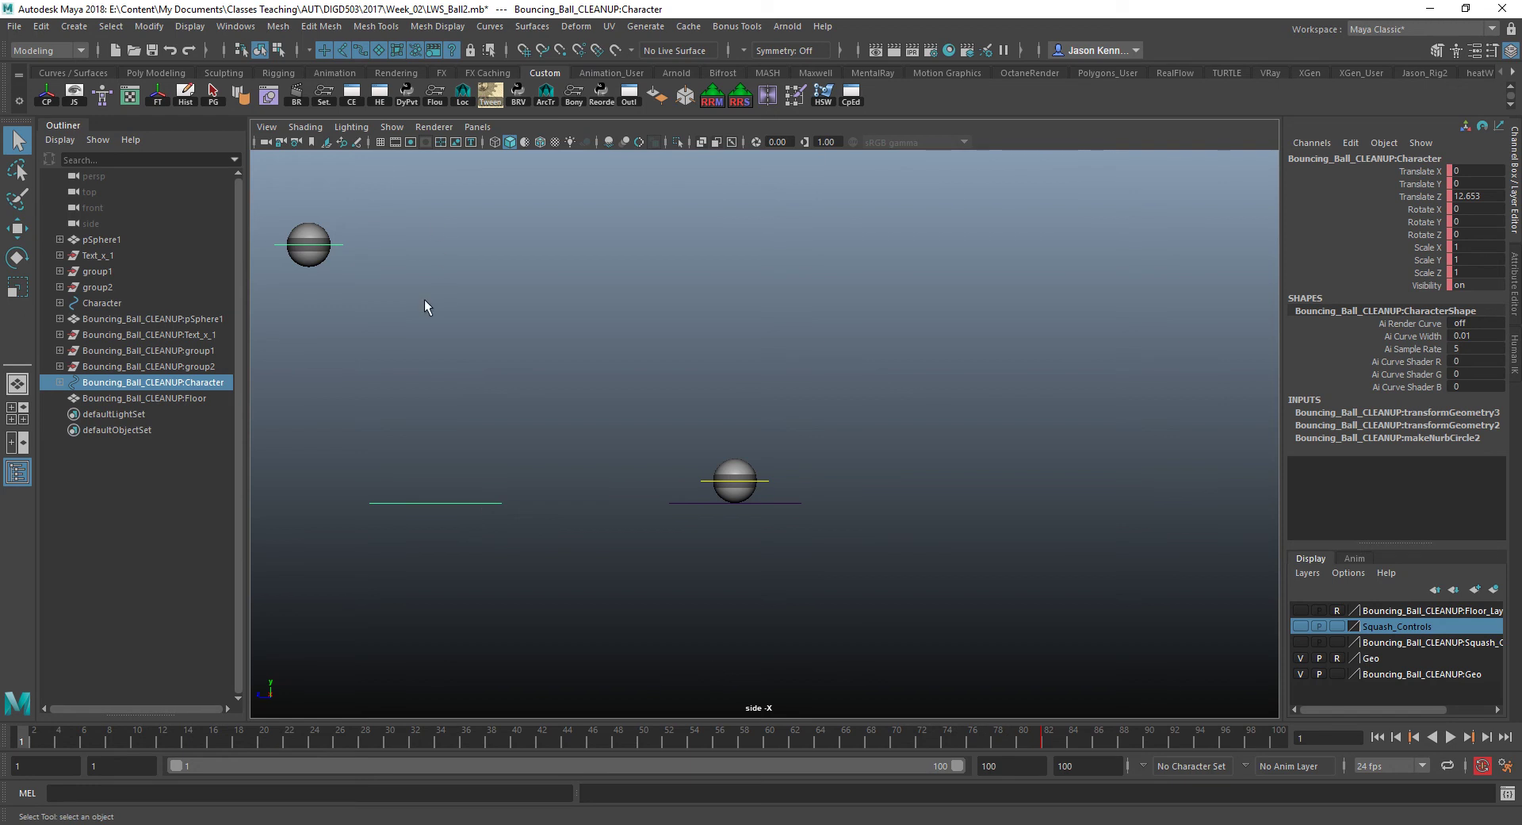
click(235, 26)
mouse_move(276, 117)
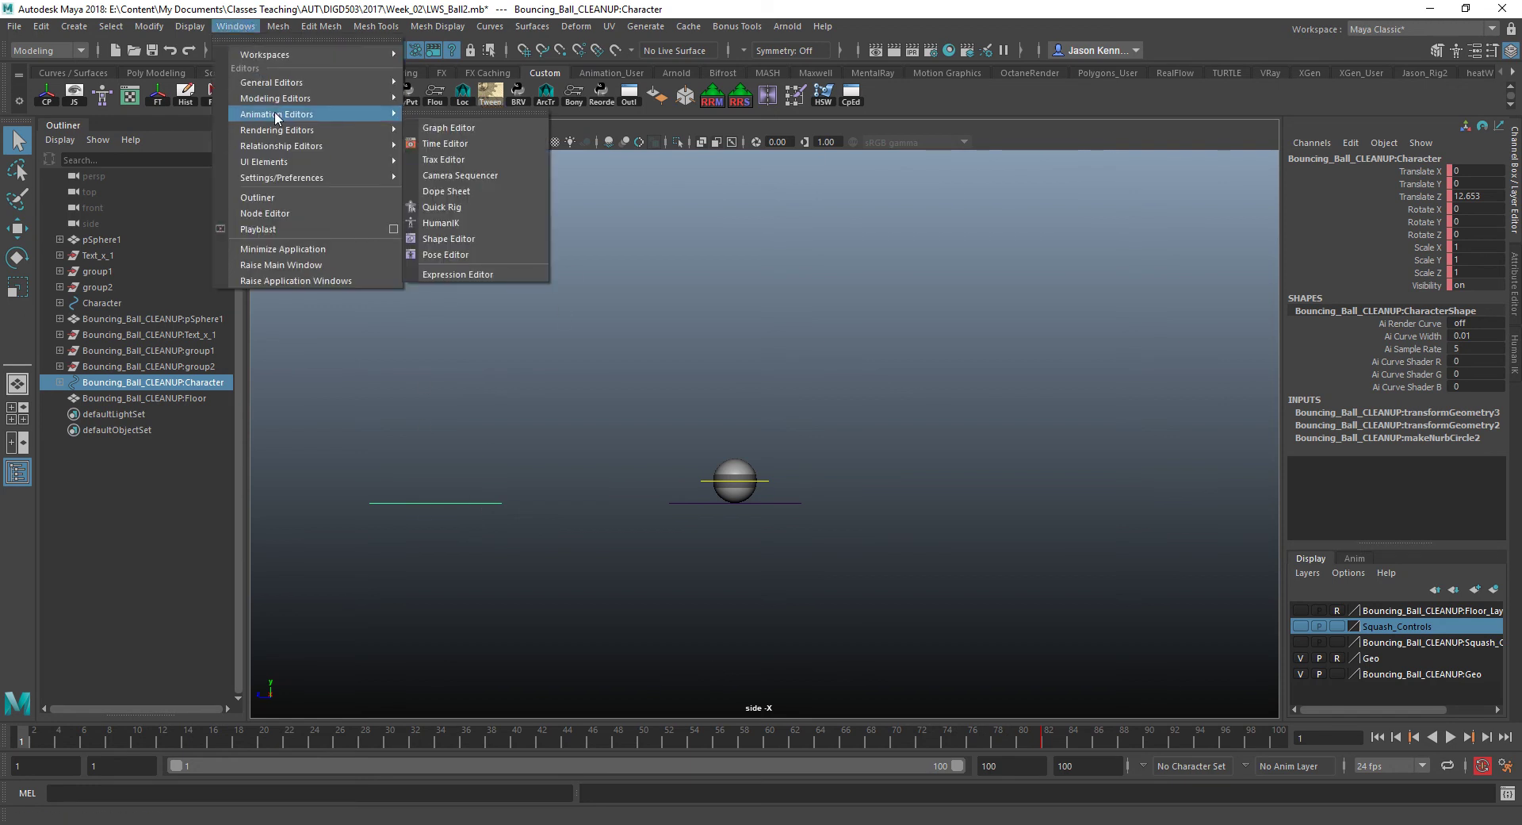
click(456, 127)
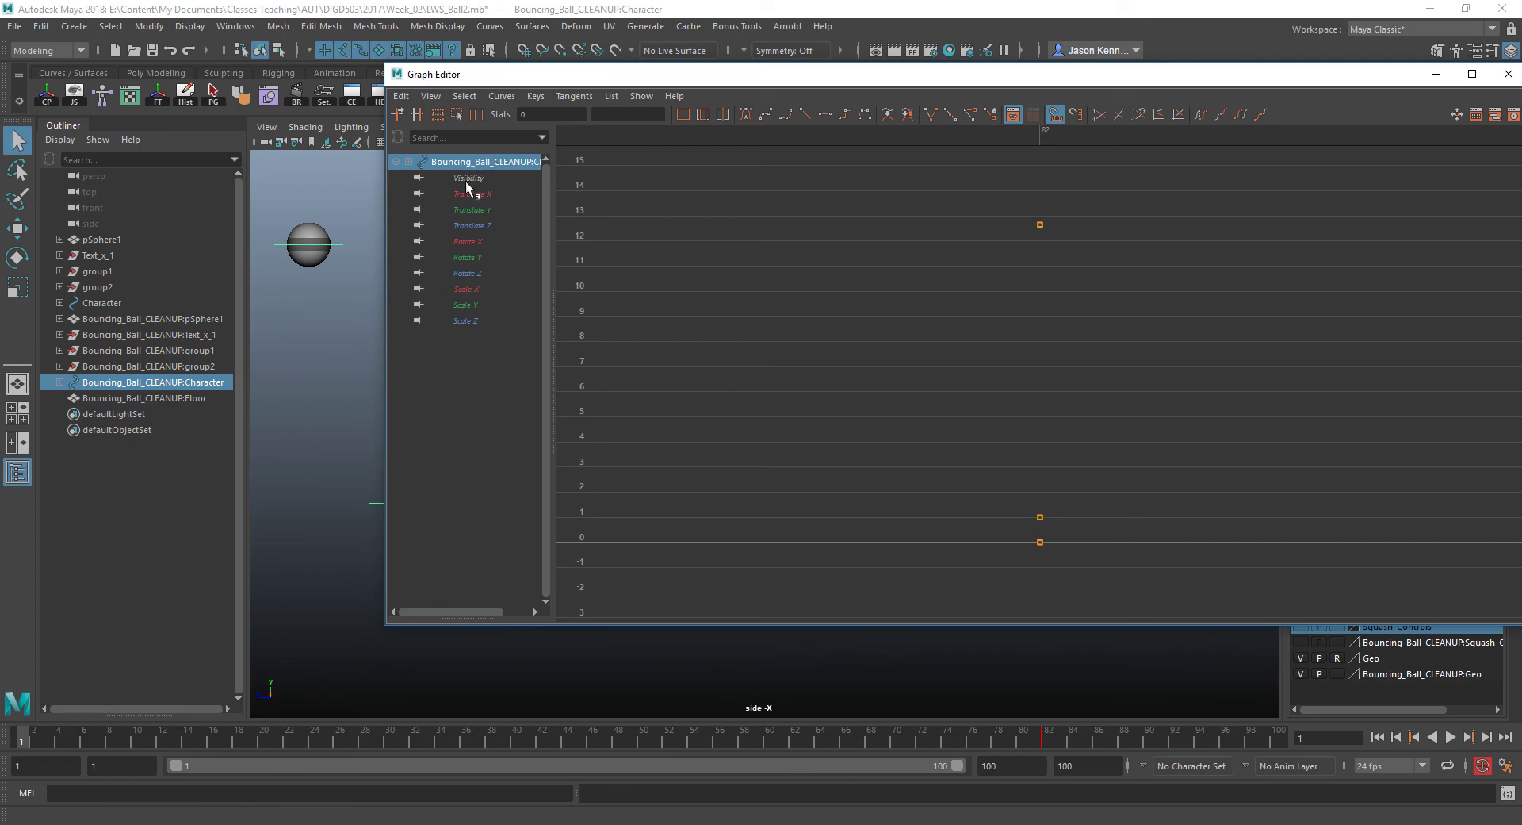
drag(468, 187, 465, 315)
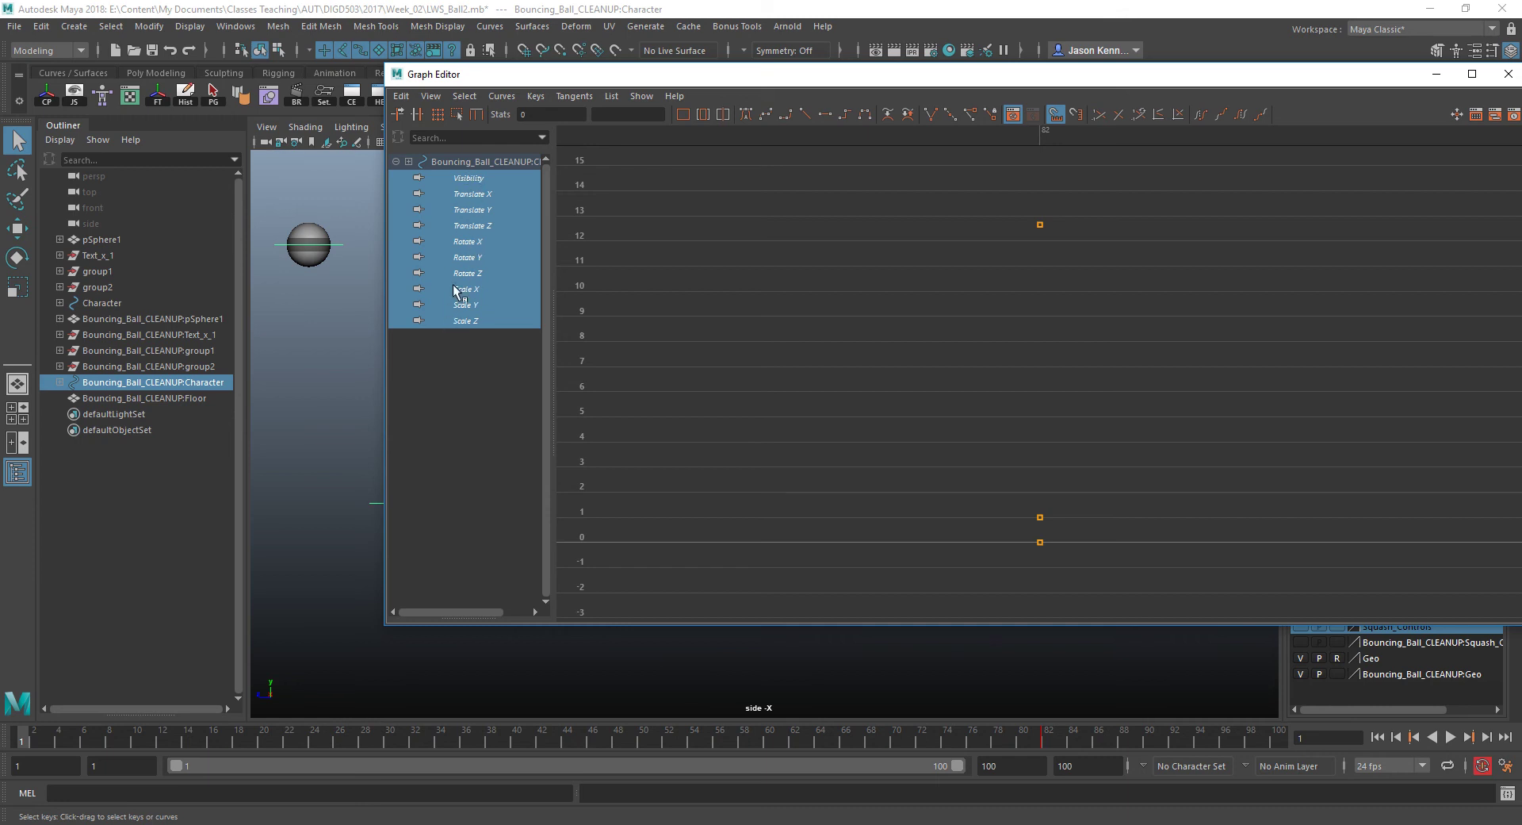
click(466, 161)
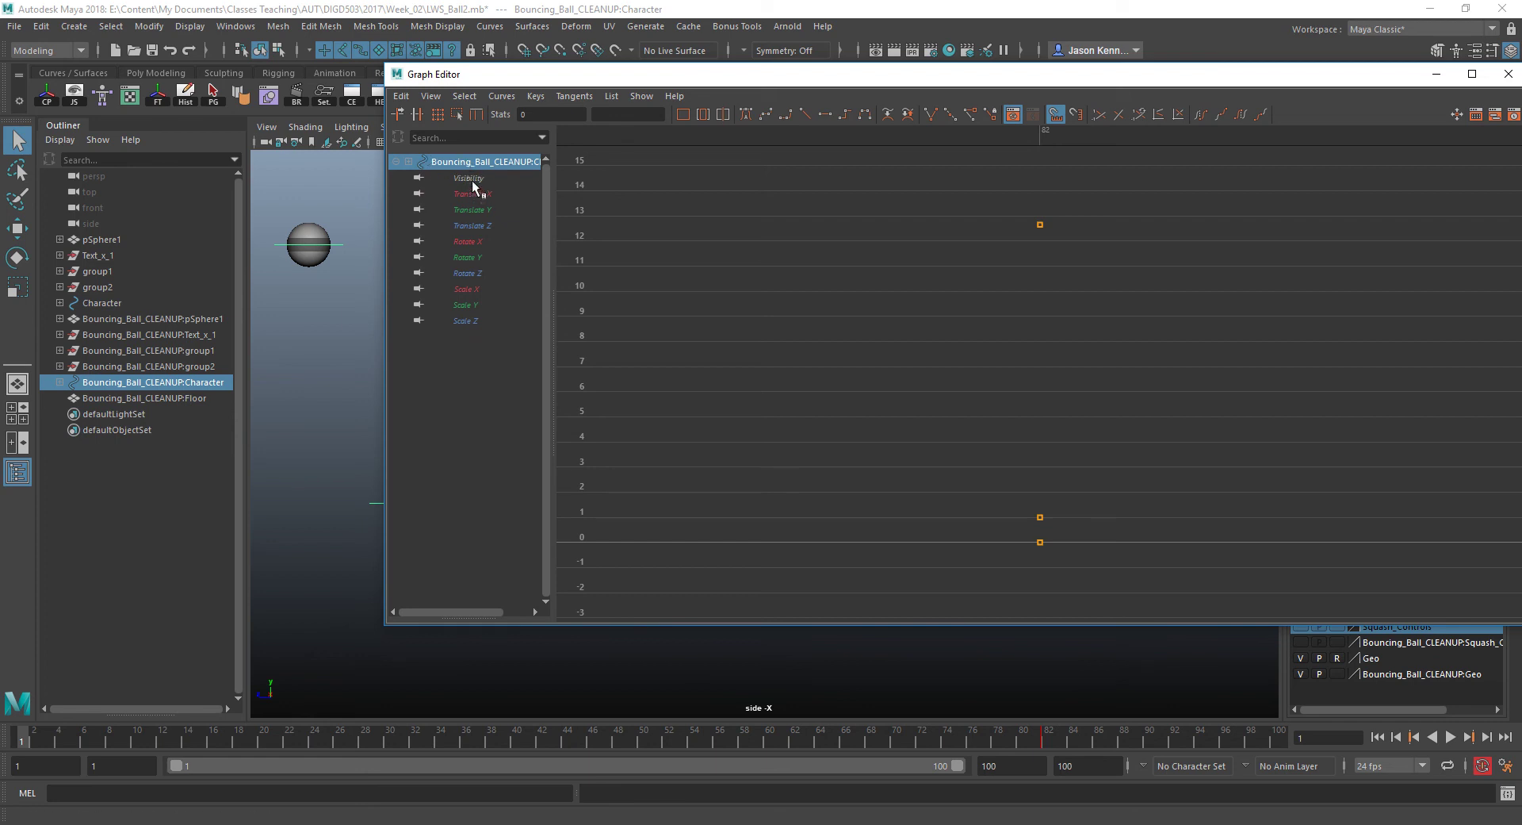
drag(474, 181, 479, 315)
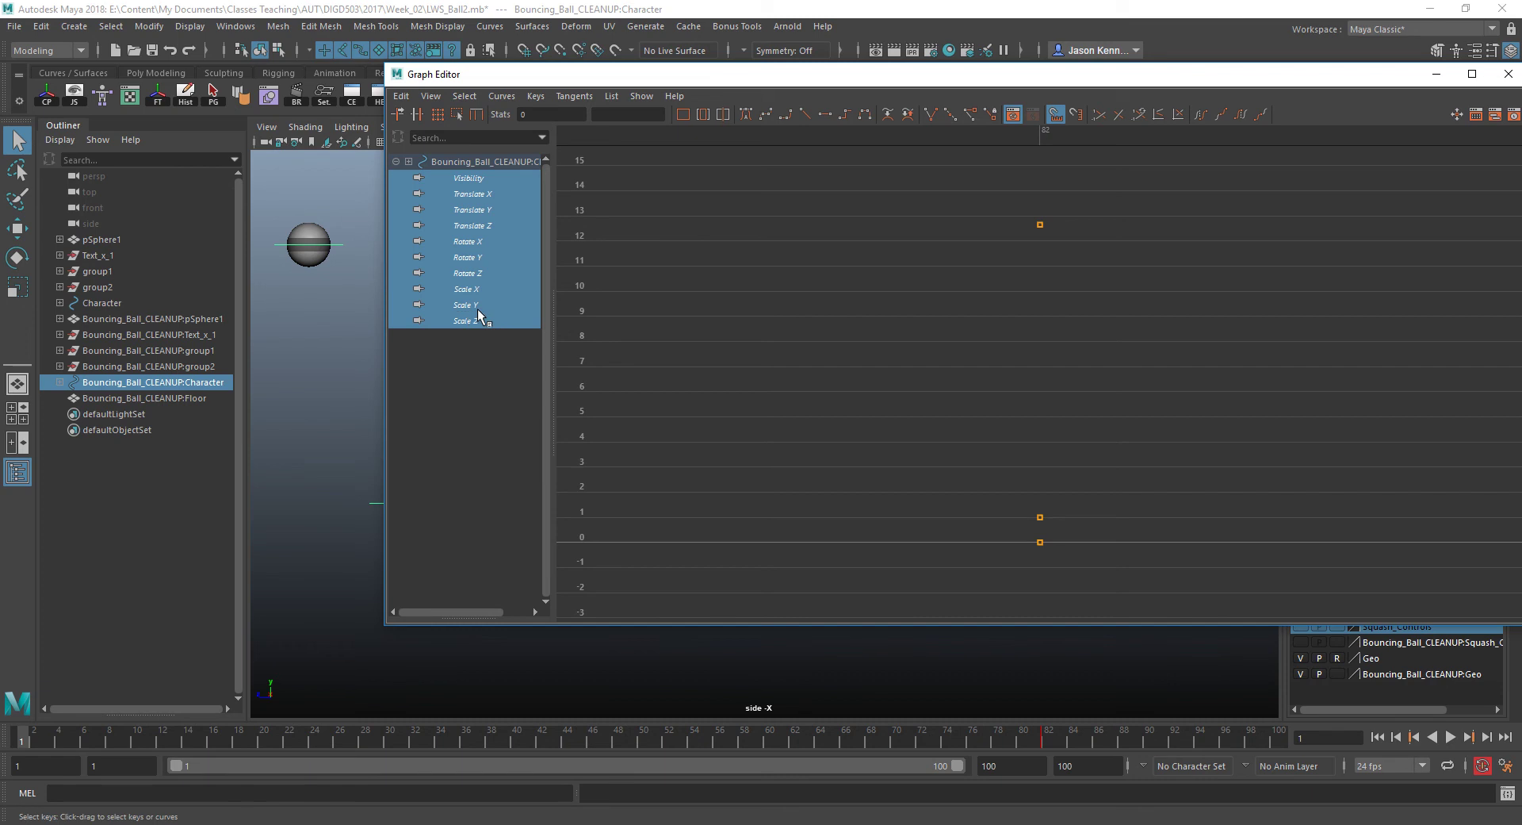
- Reset the Copy Keys options, copy the selected channels' keys with time range All, and move the Graph Editor clear of both balls
click(400, 96)
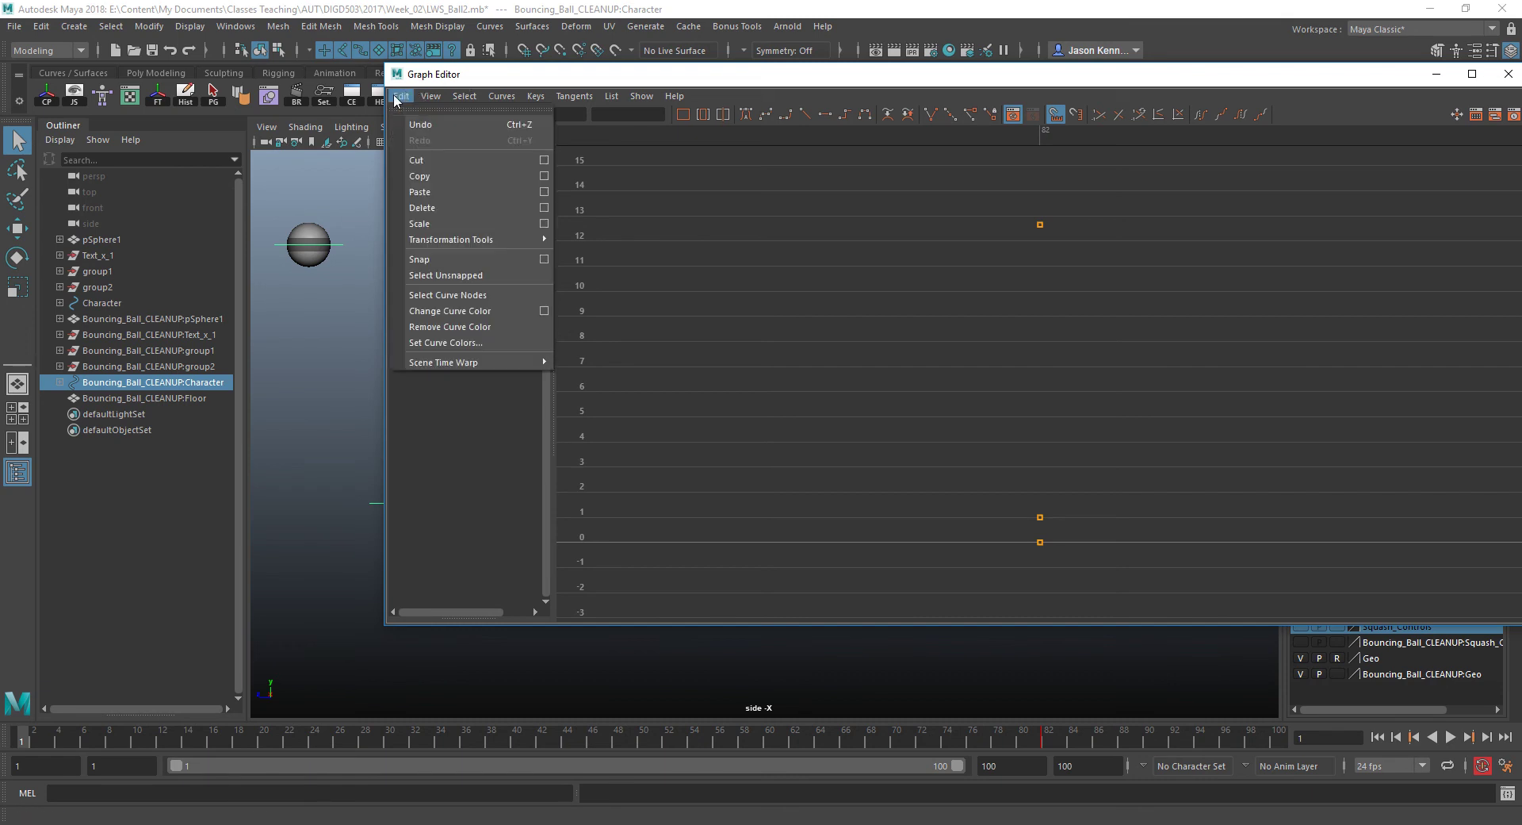
click(546, 181)
drag(1346, 493, 538, 295)
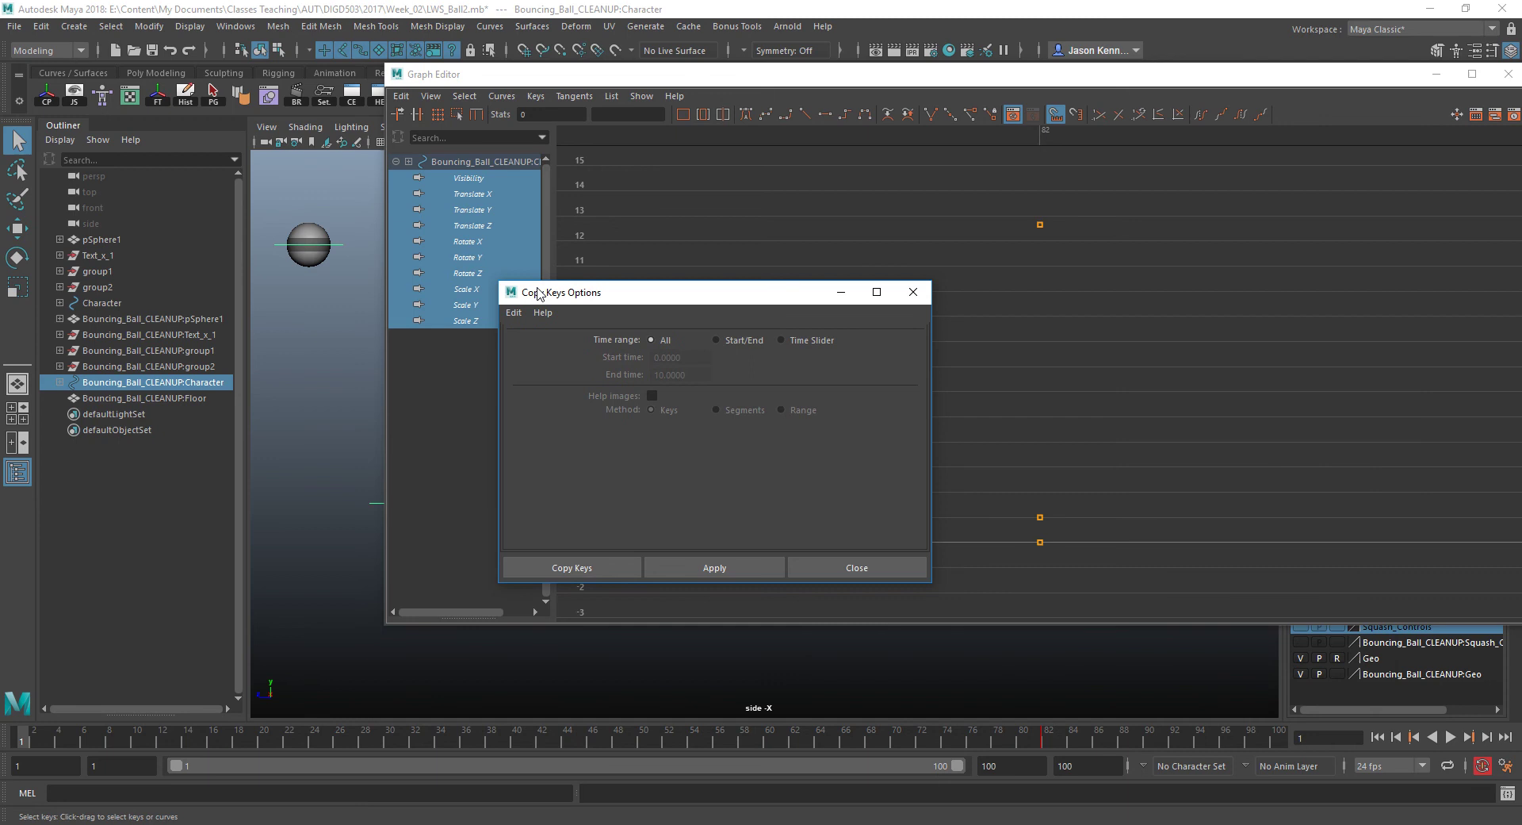
click(514, 313)
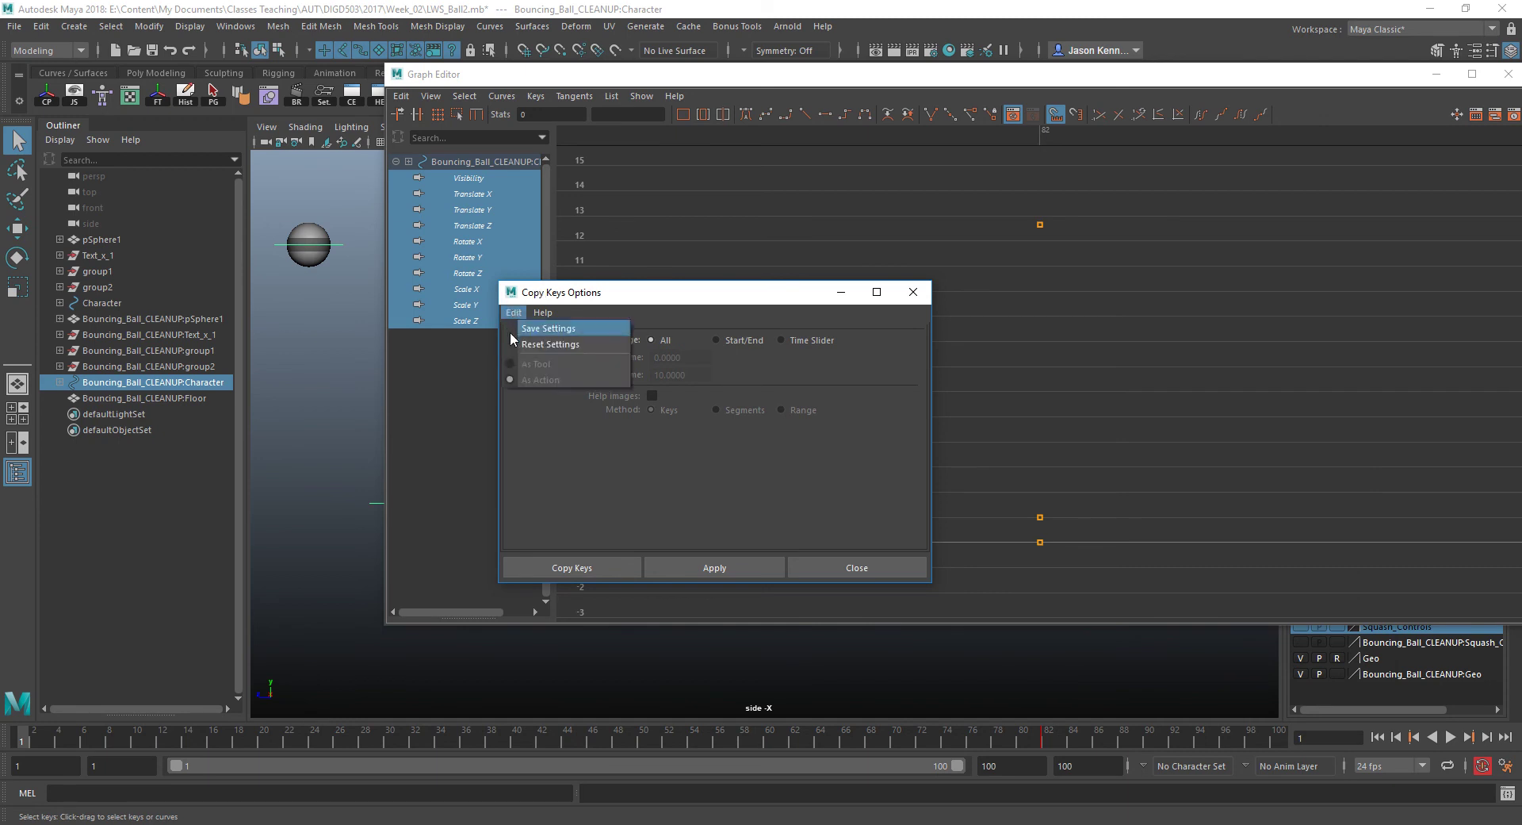
click(515, 347)
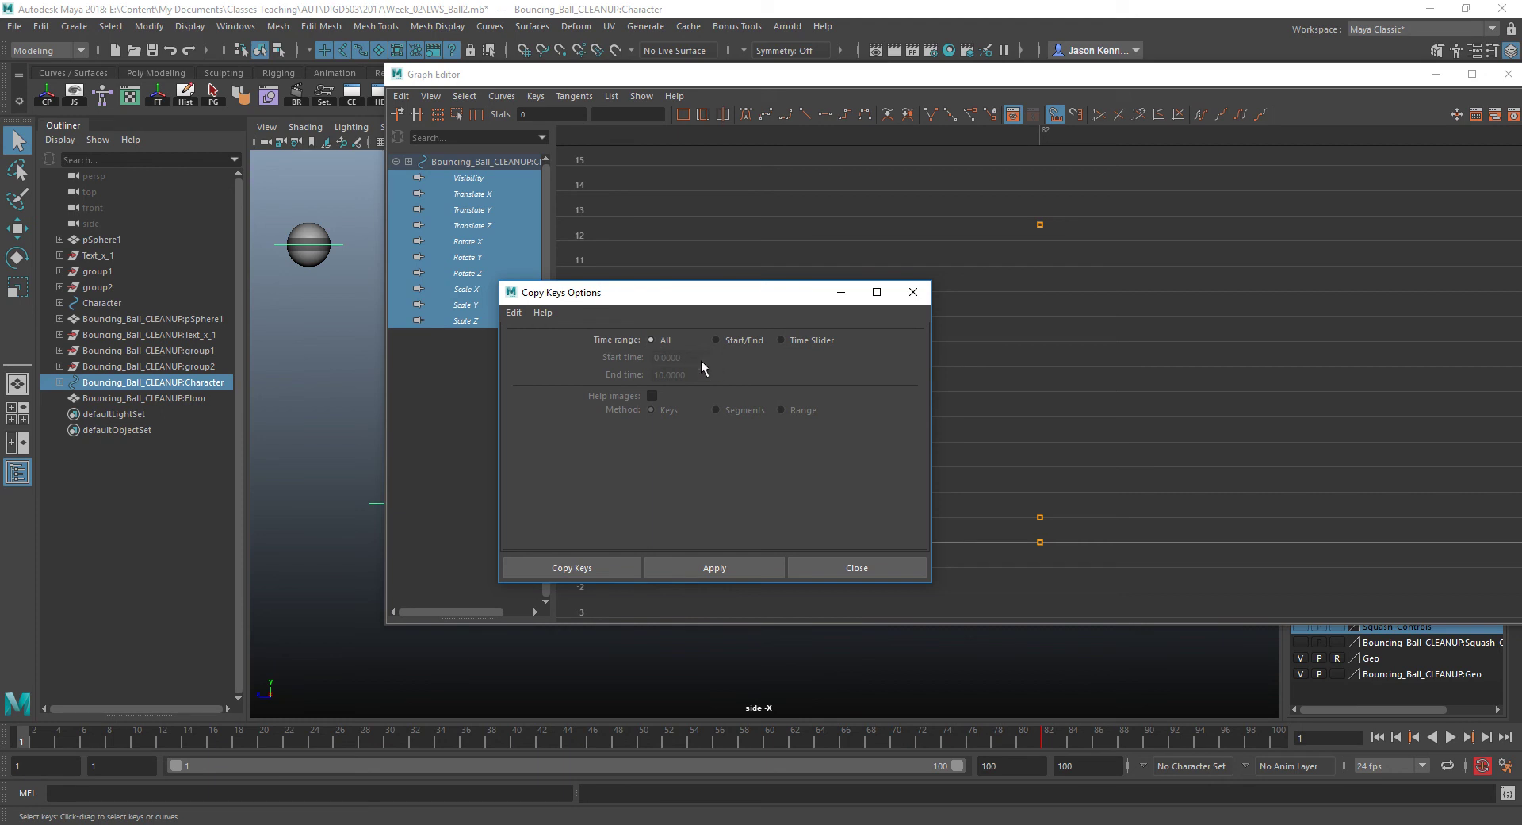
click(575, 568)
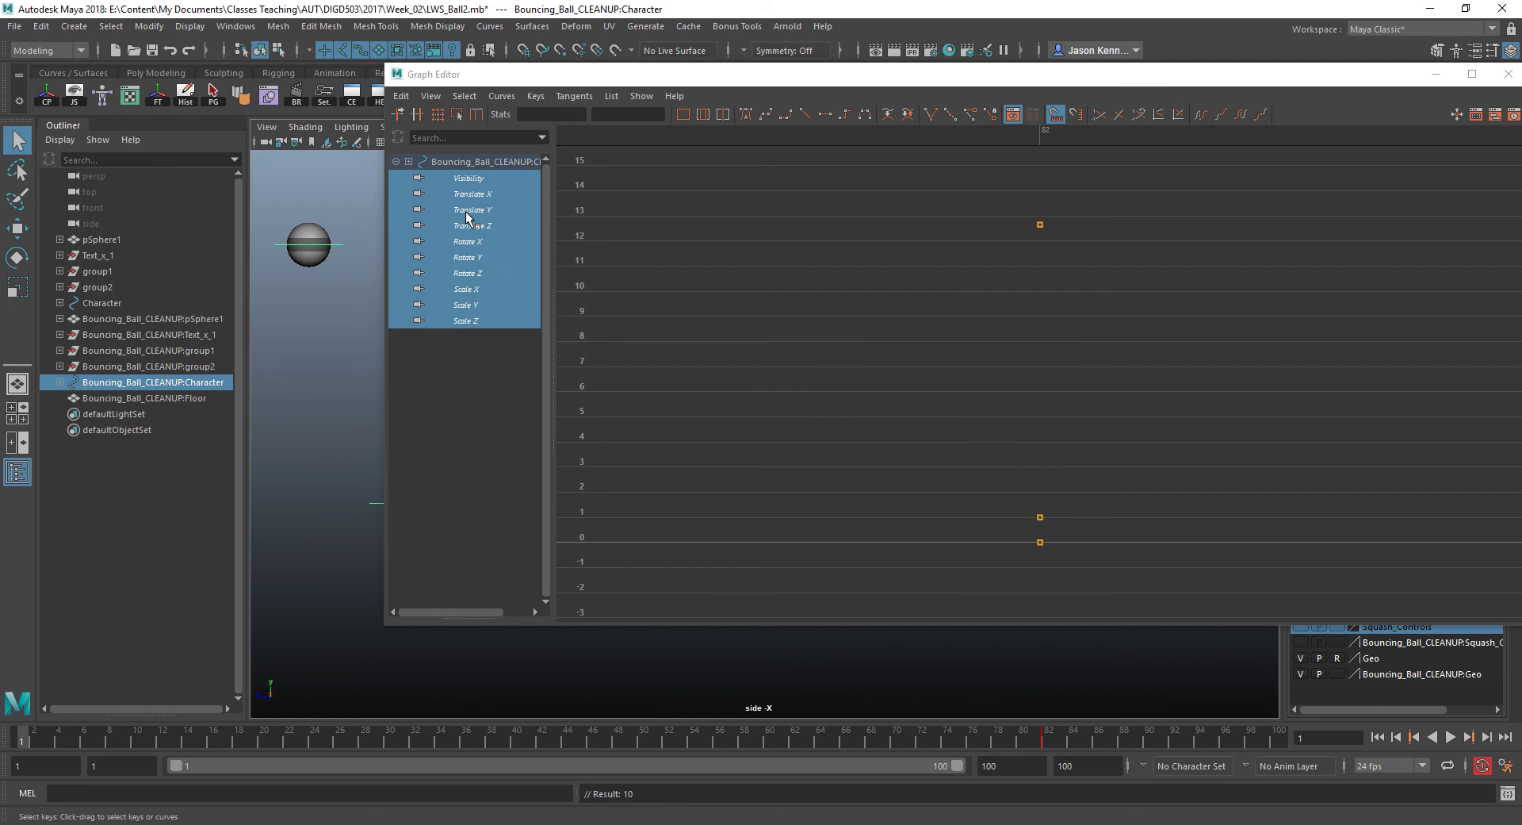
drag(555, 74, 979, 145)
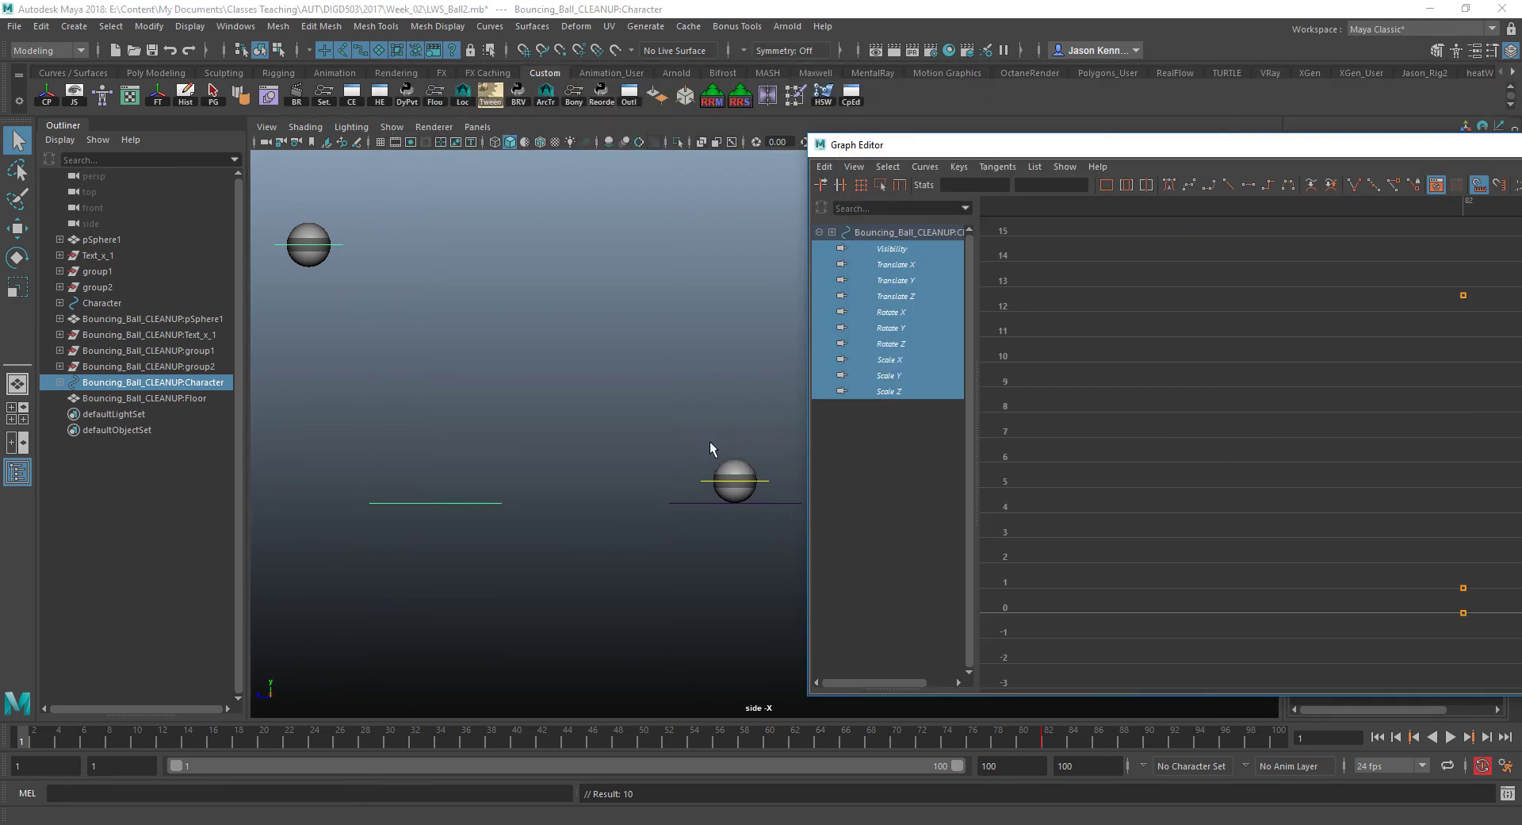
- Paste the copied keys onto the original ball's Character control with reset Paste Keys options, and move the Graph Editor clear of both balls
click(689, 504)
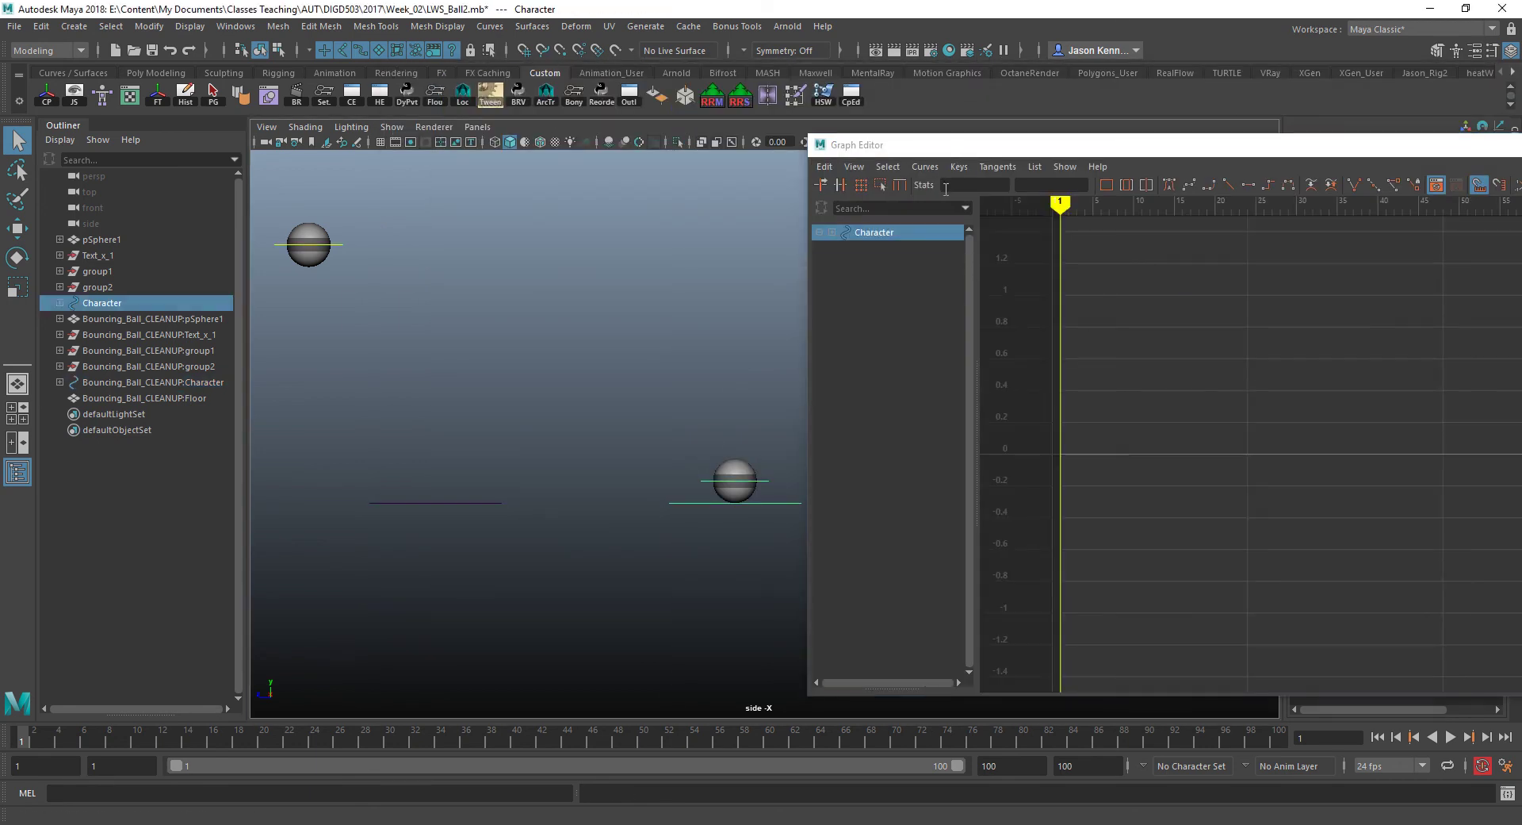
drag(940, 153, 700, 98)
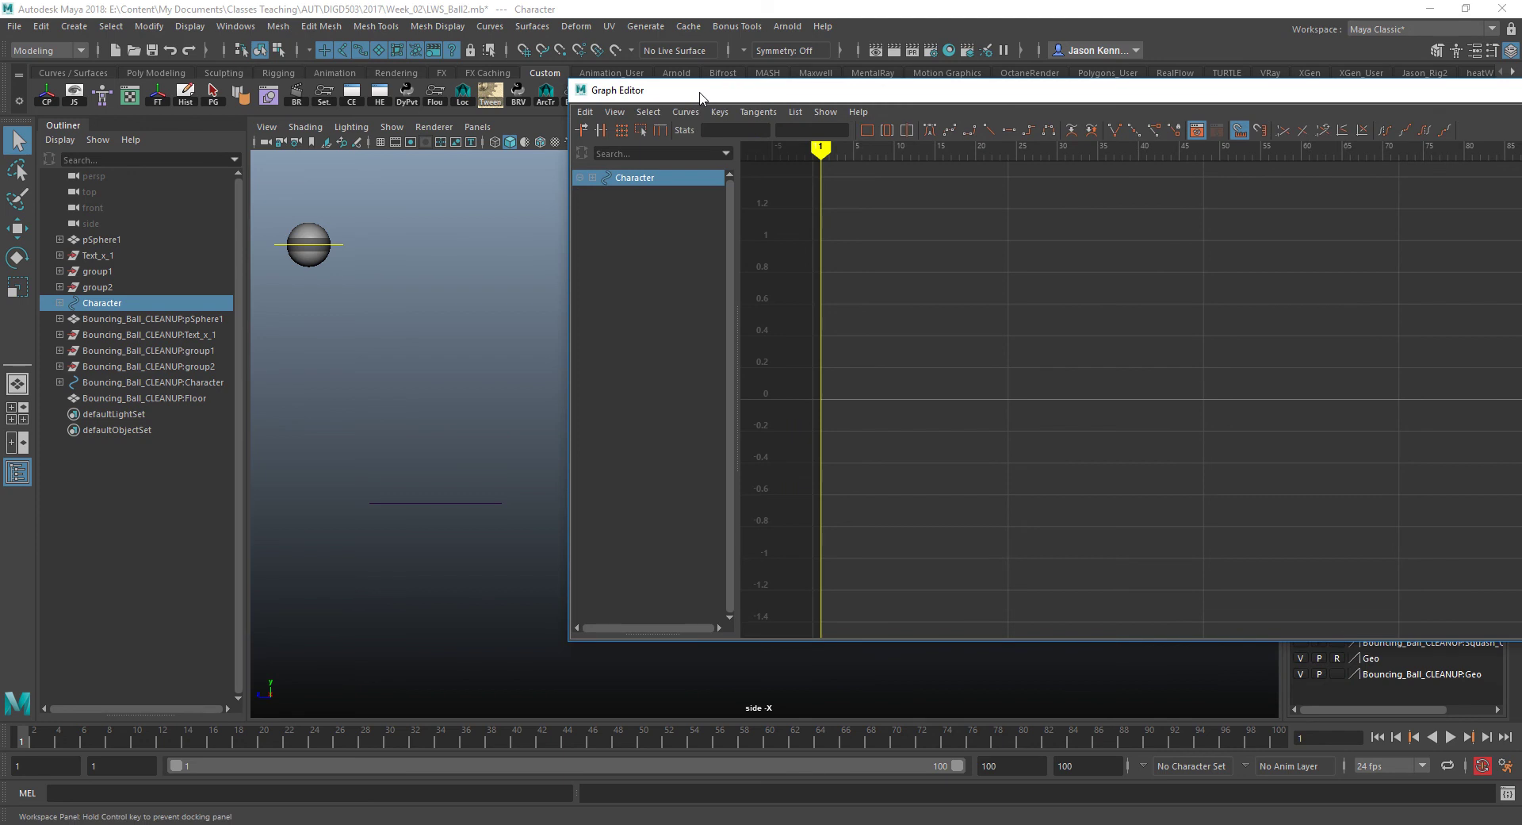
click(585, 114)
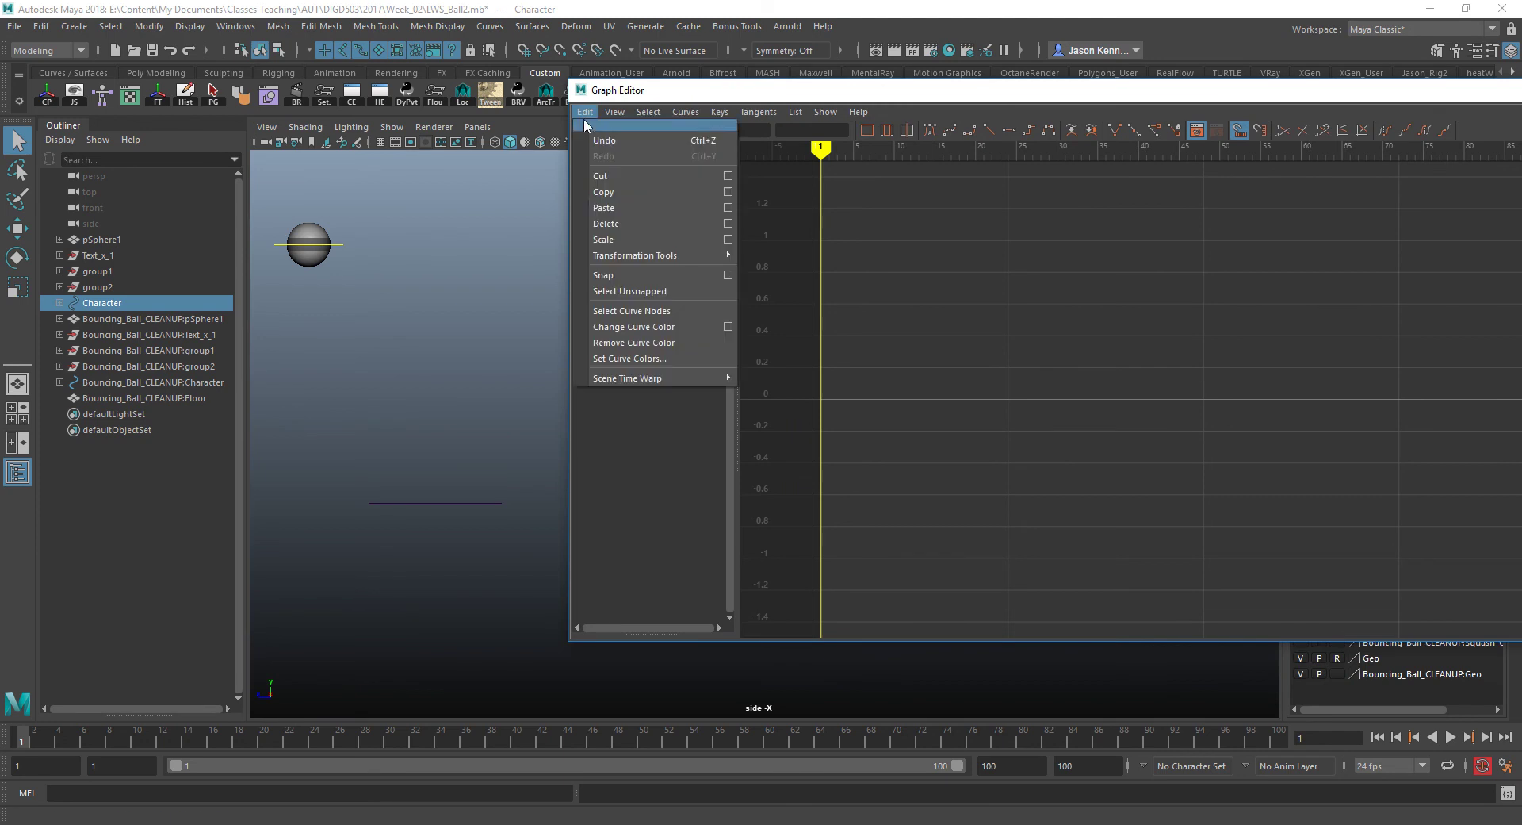
click(728, 207)
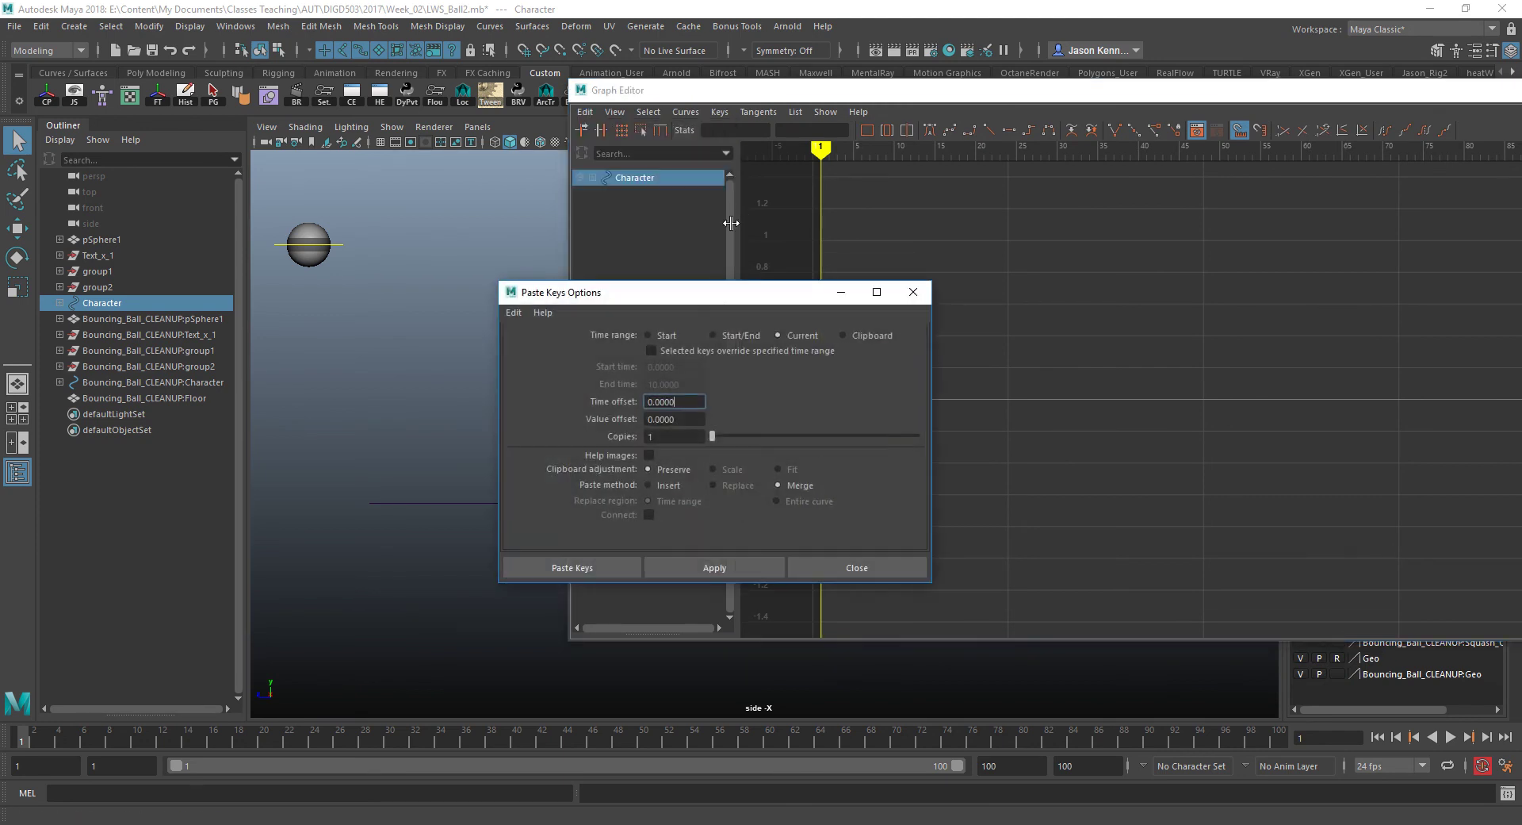
click(515, 313)
click(529, 344)
click(583, 566)
drag(826, 94, 1274, 107)
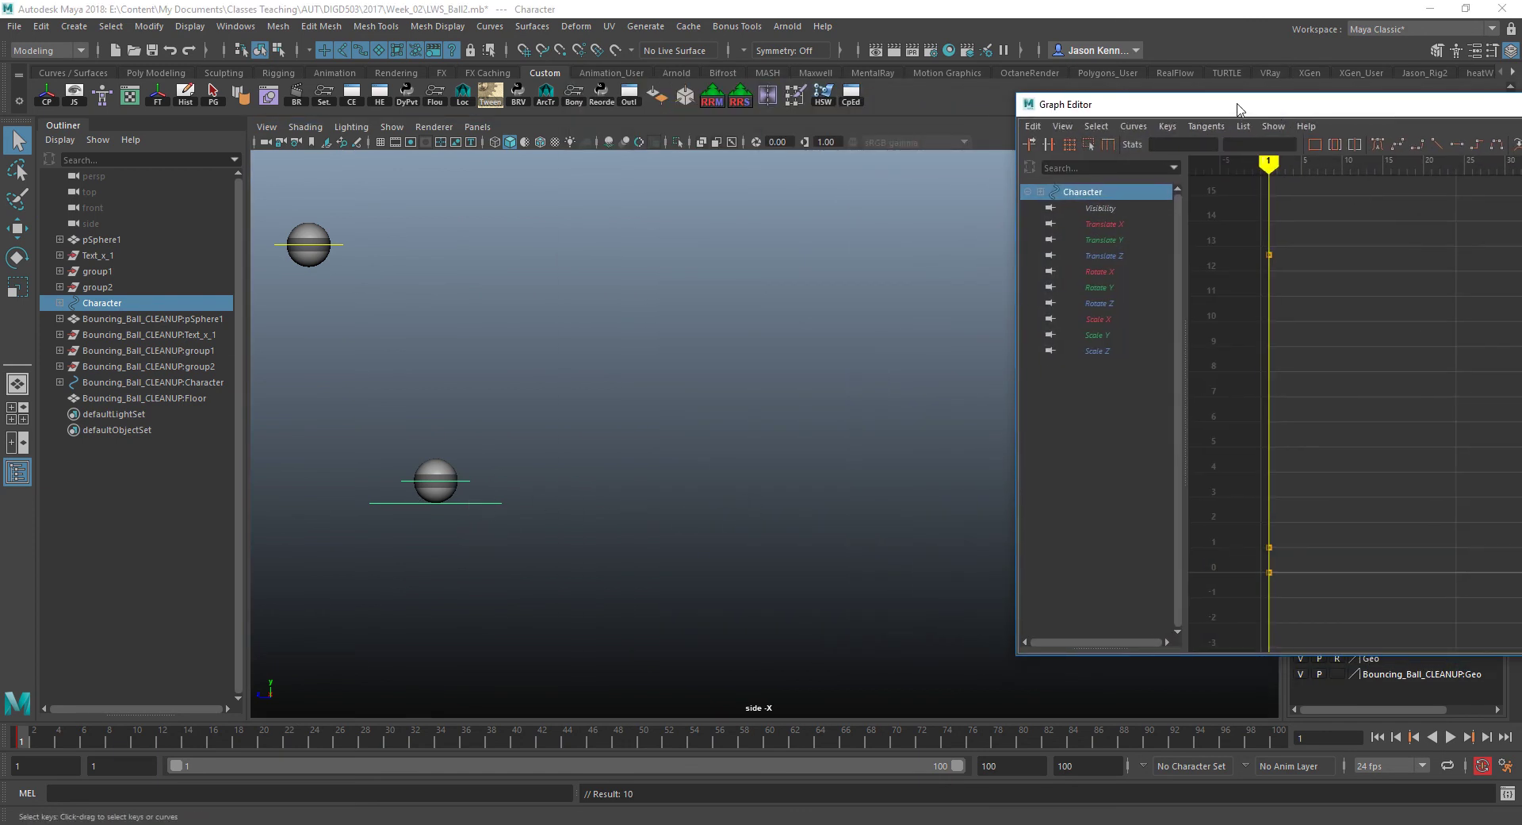
drag(1241, 109, 1413, 339)
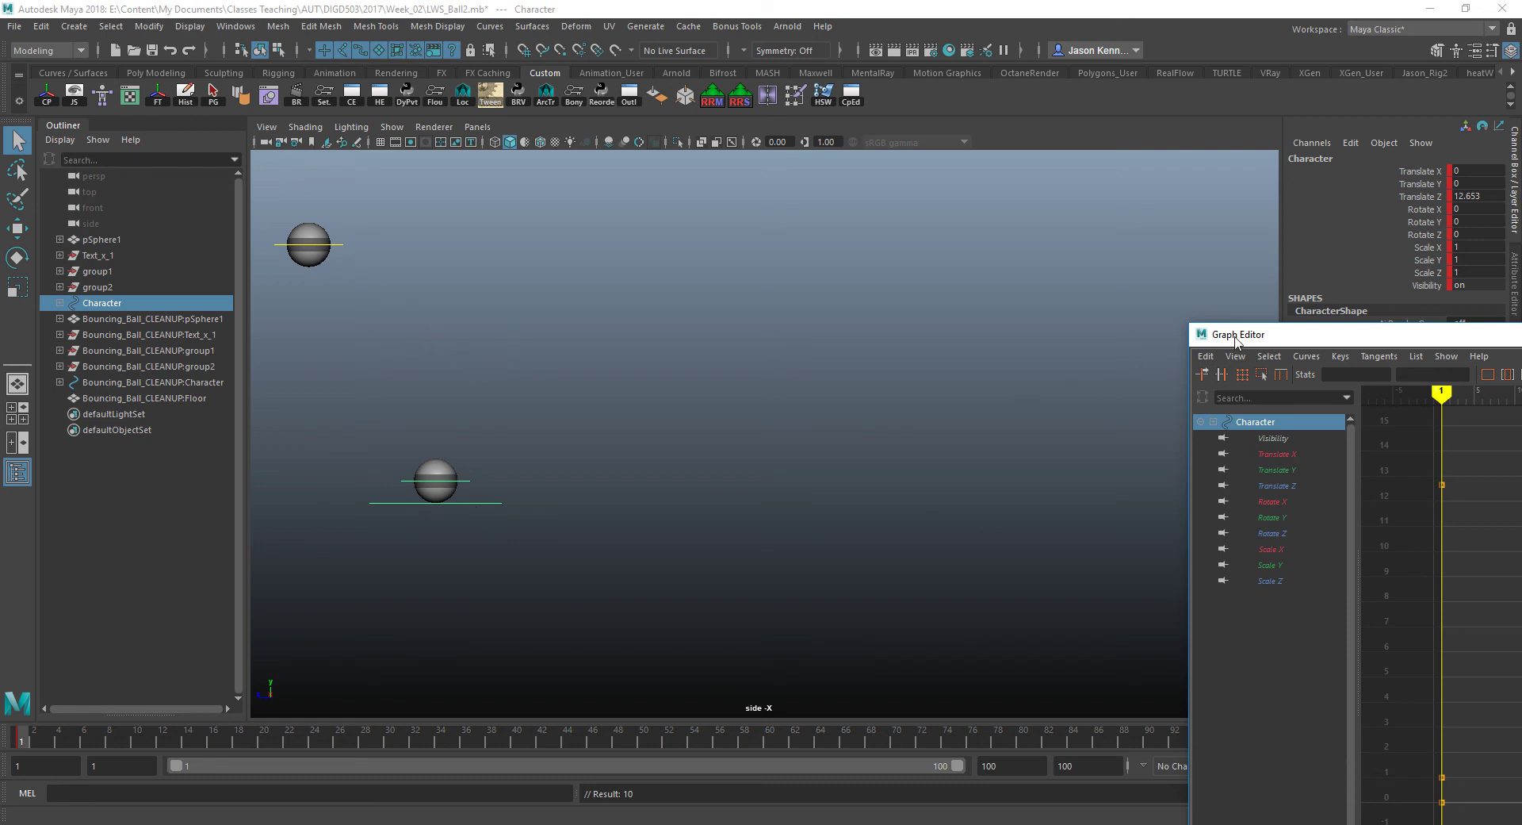
drag(1241, 339, 753, 324)
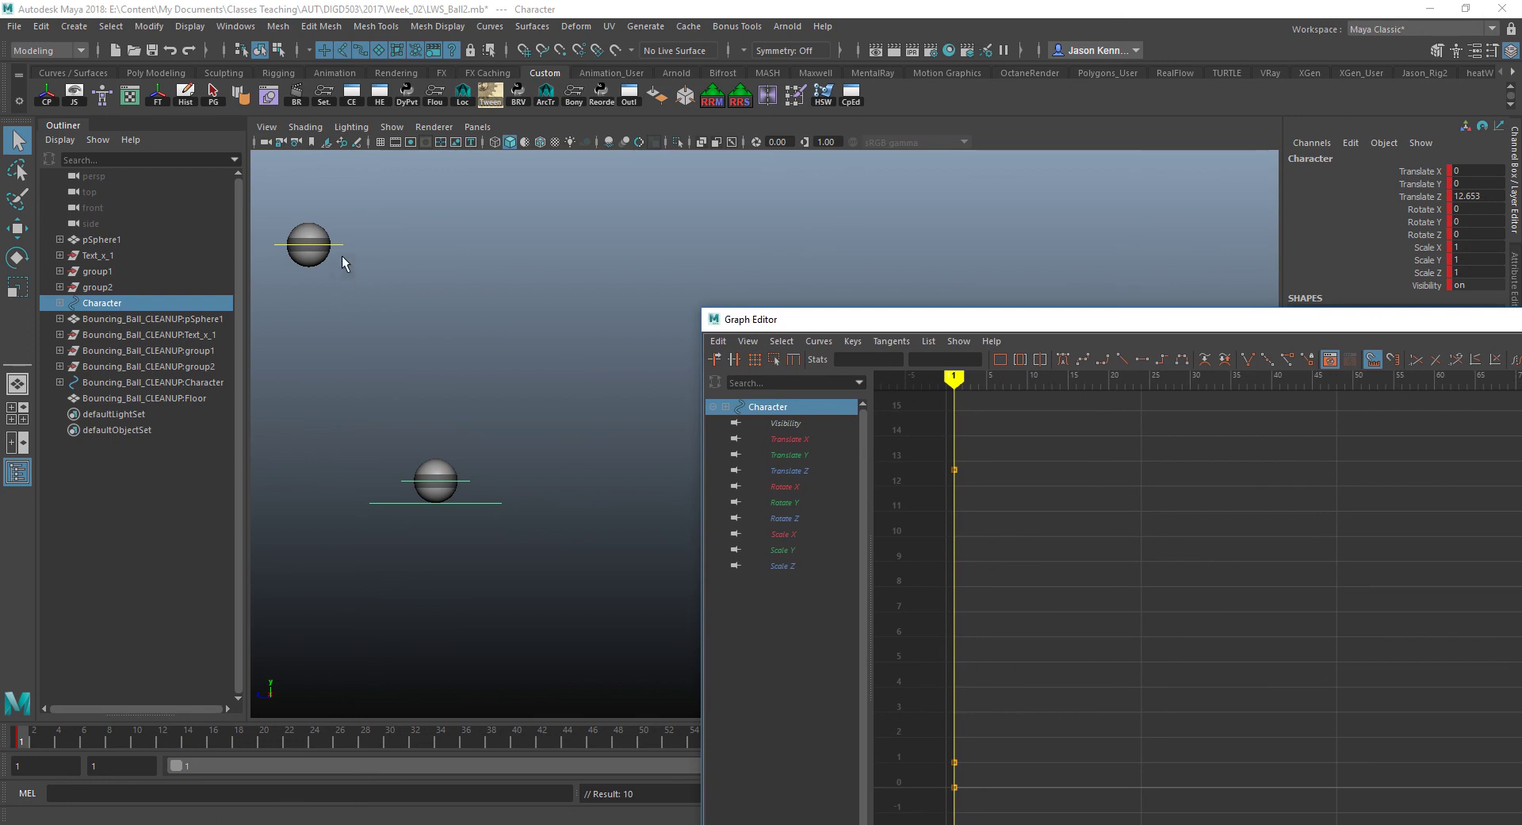
- Copy the keys of all channels, Visibility to Scale Z, from the imported ball's CtrMain control
click(476, 502)
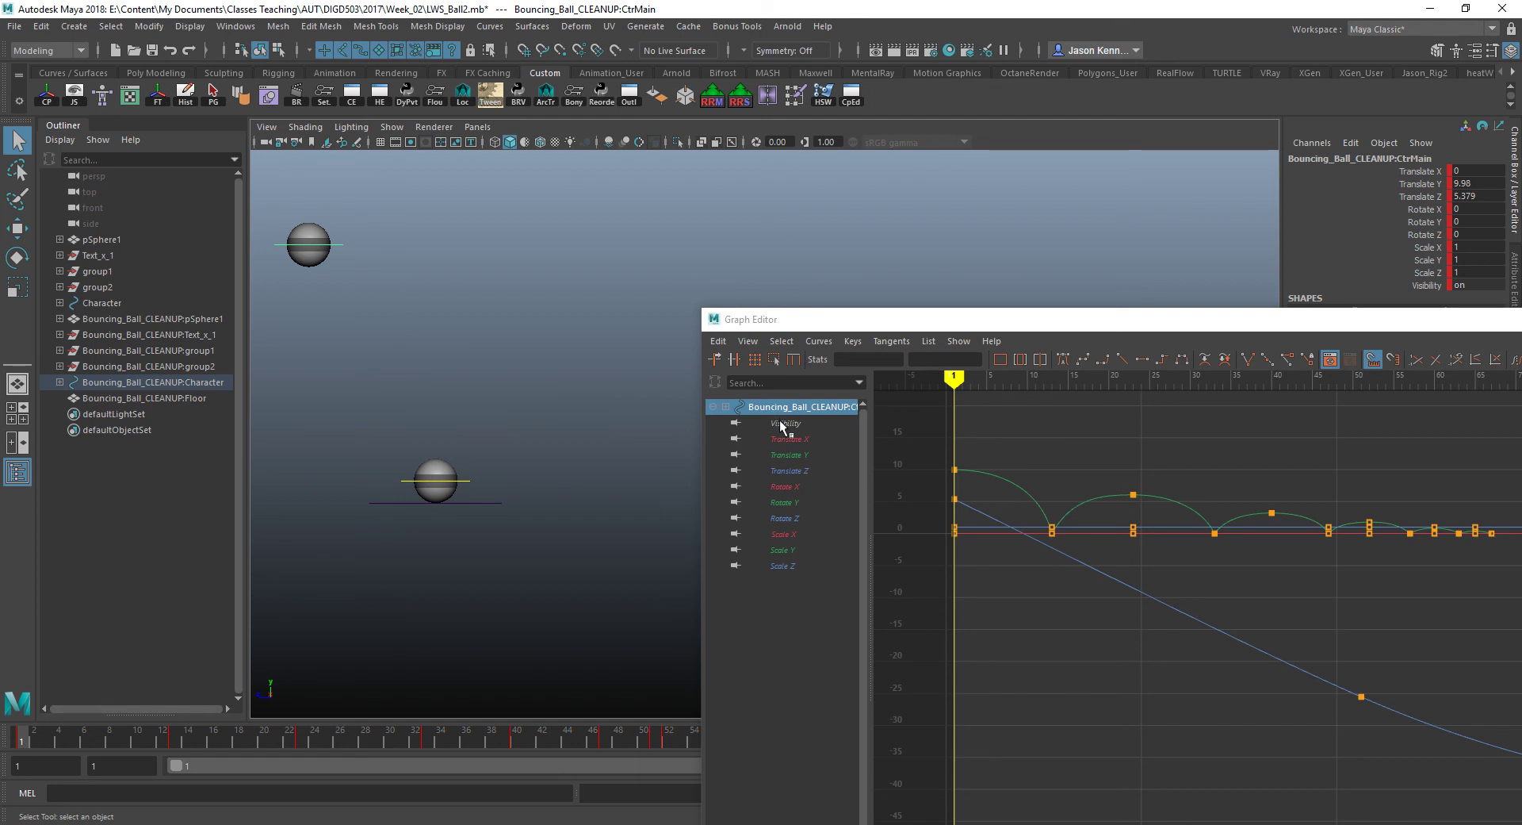
drag(781, 426, 788, 557)
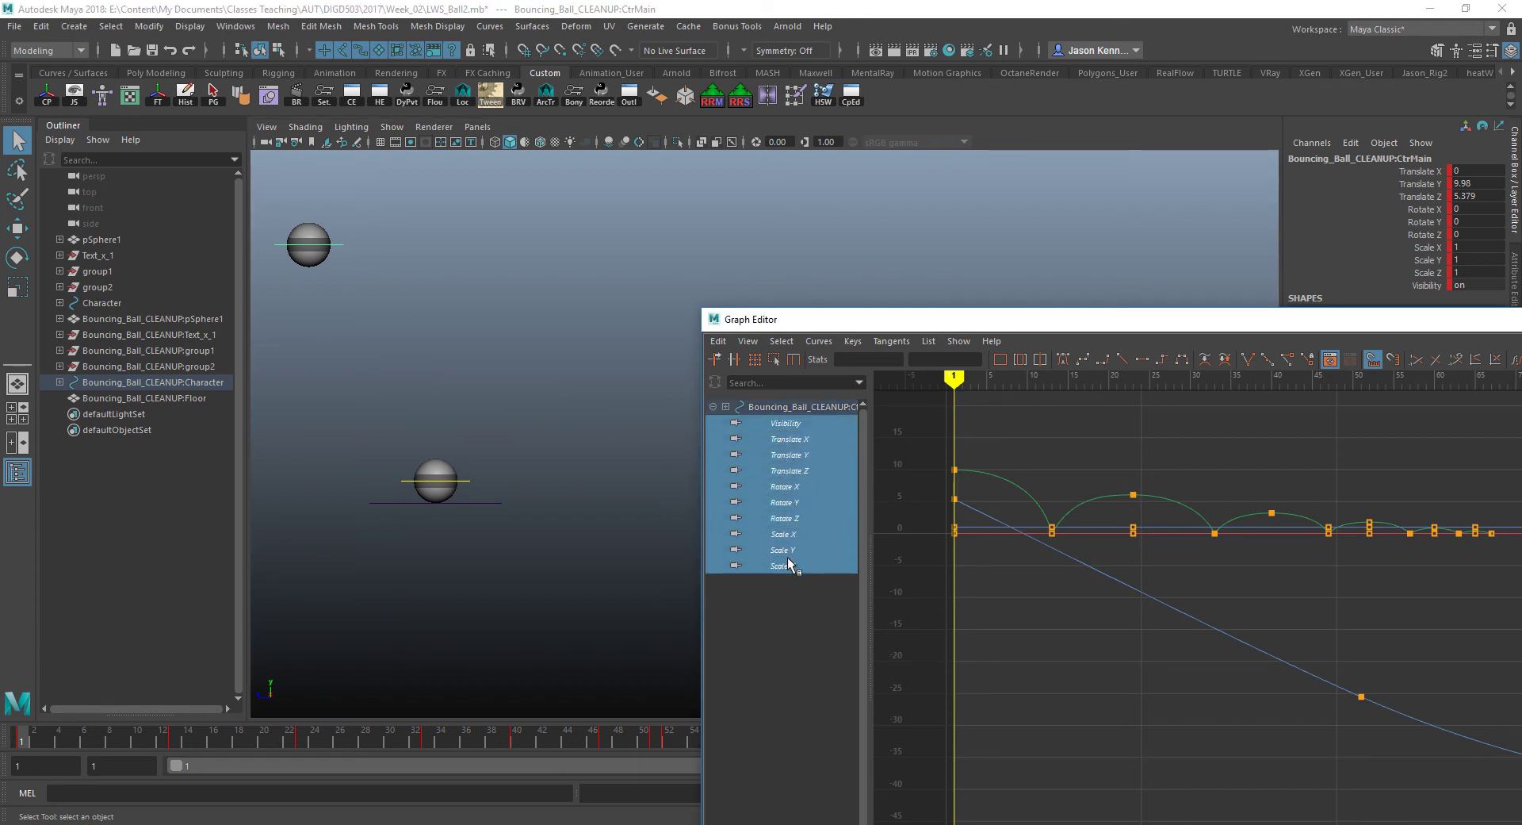
click(718, 340)
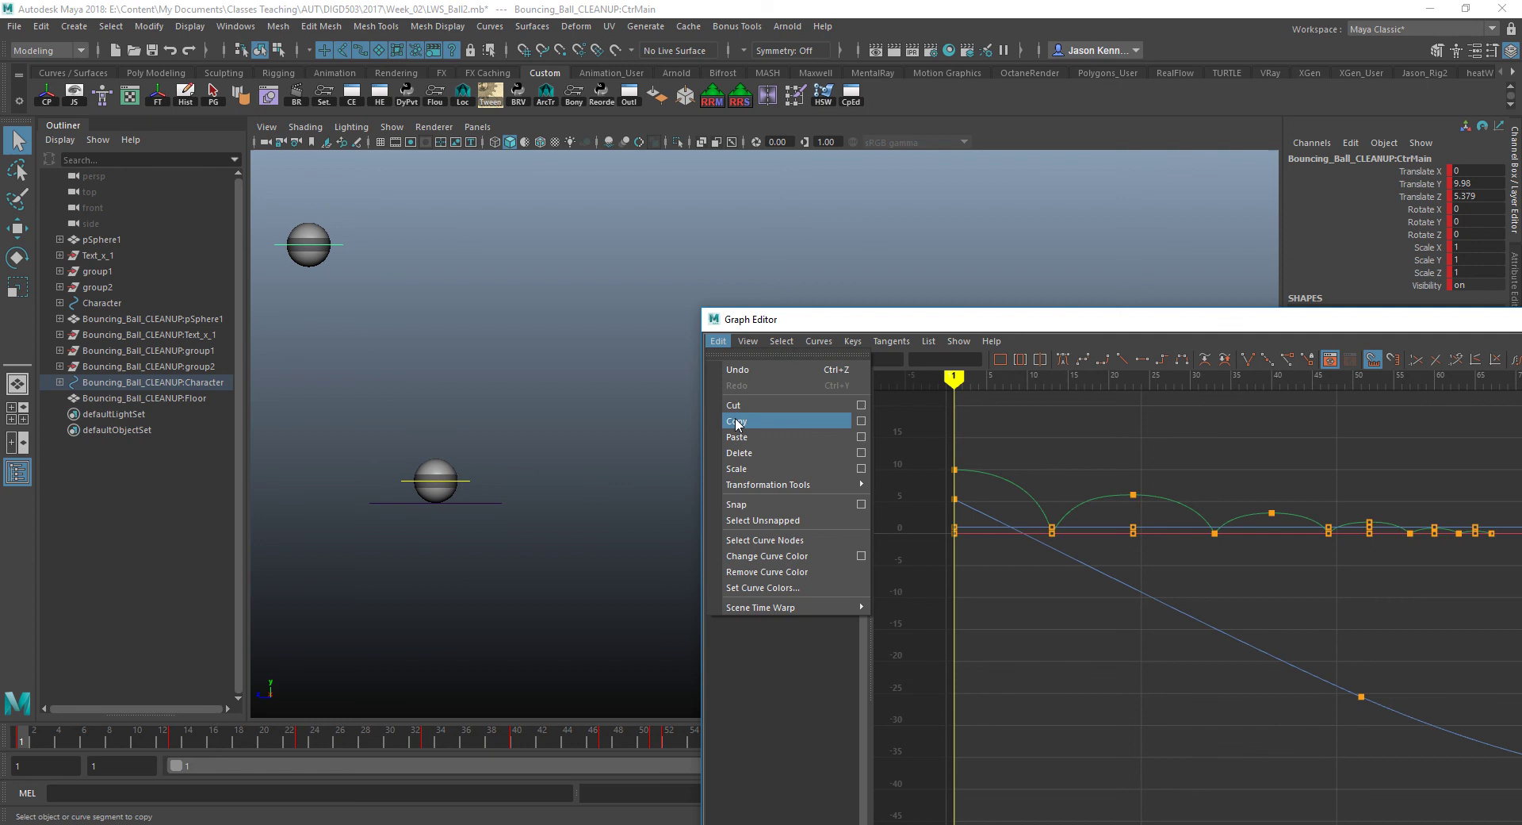
click(785, 420)
- Paste the copied keys onto the original ball's CtrMain control at frame 1
click(463, 481)
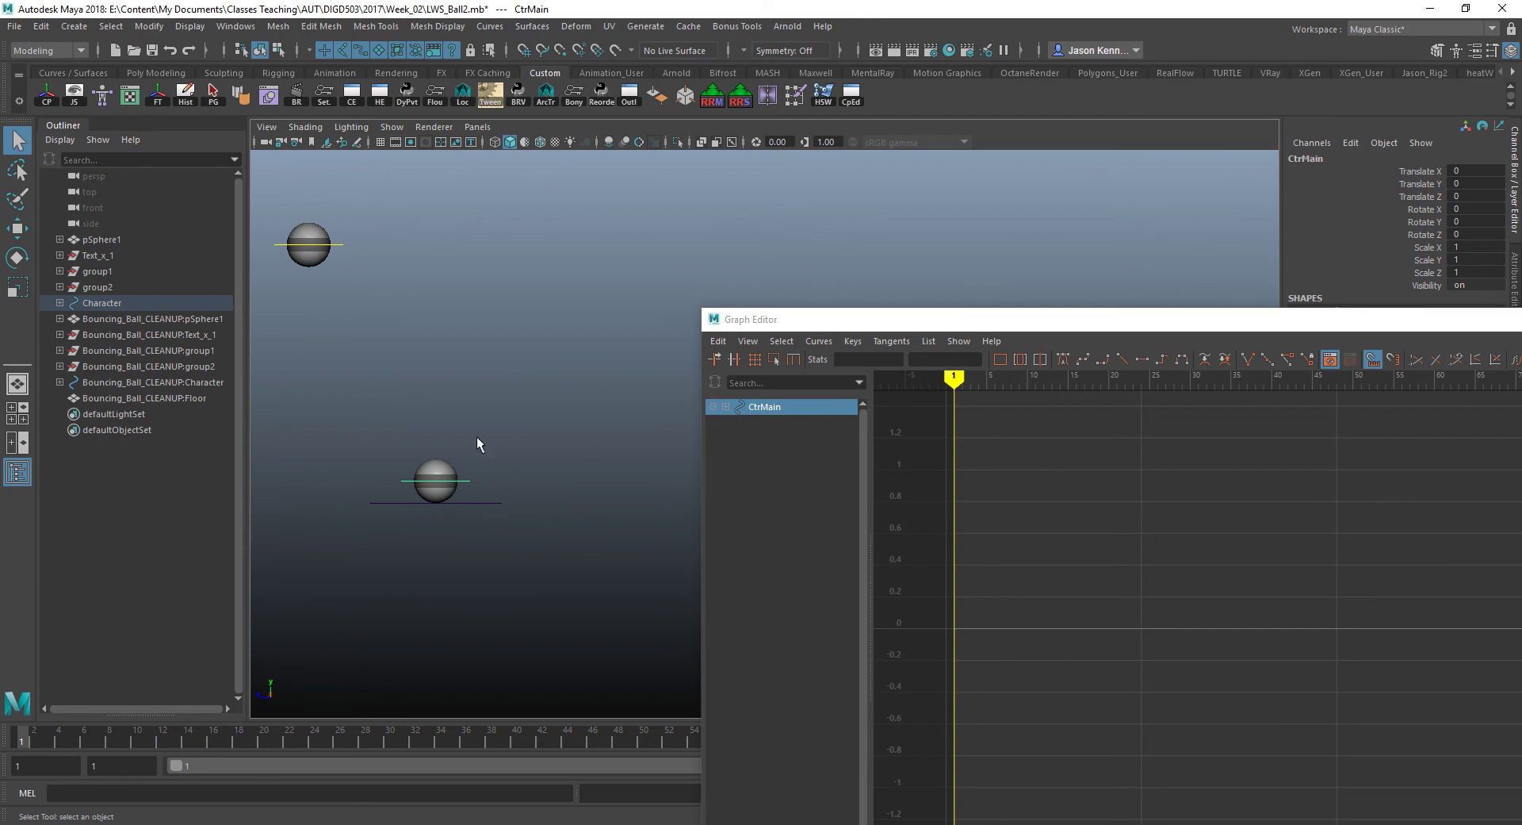
click(718, 341)
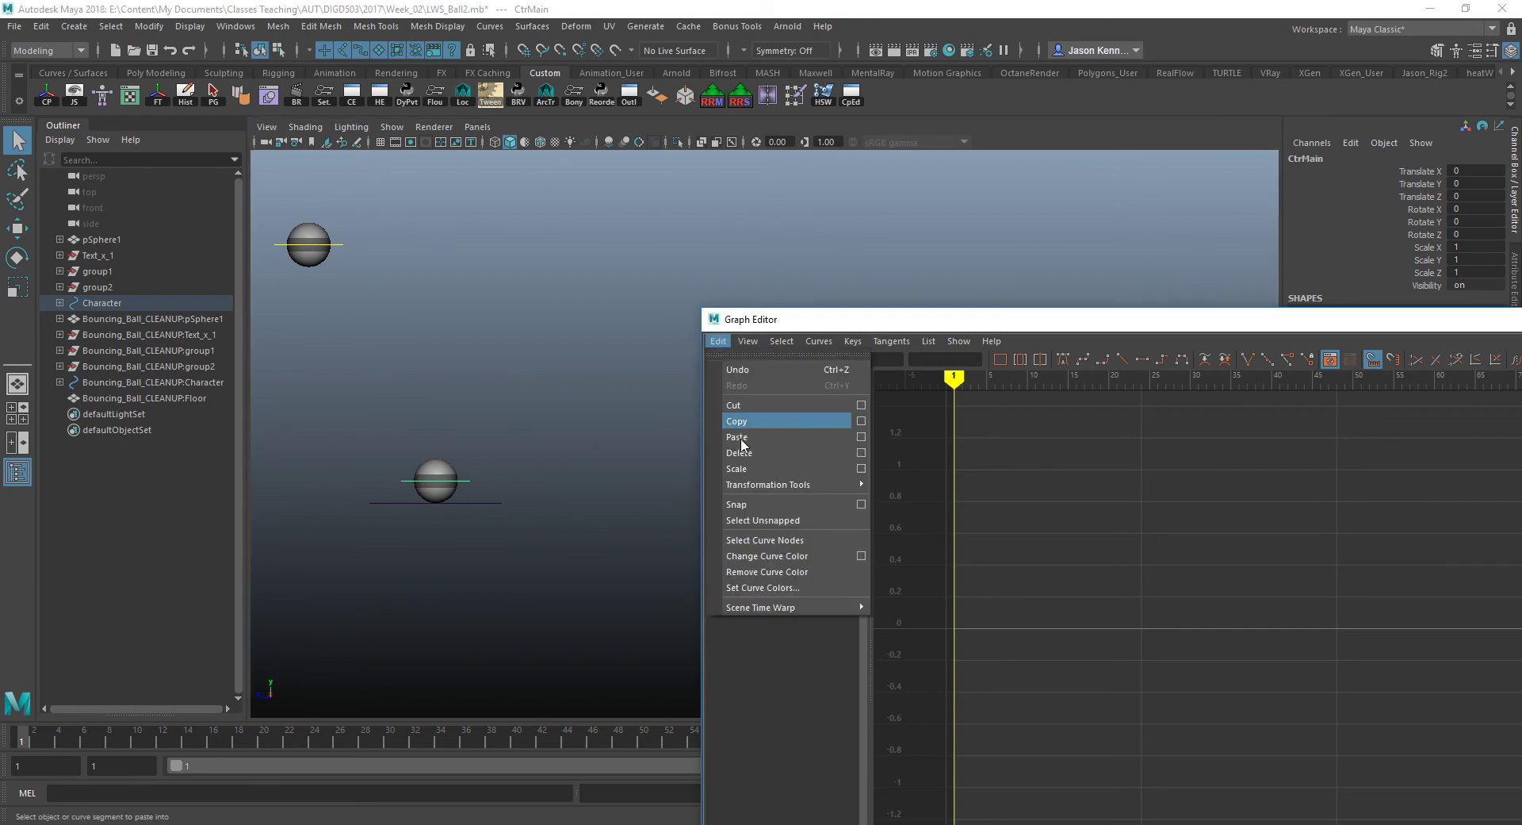
click(736, 441)
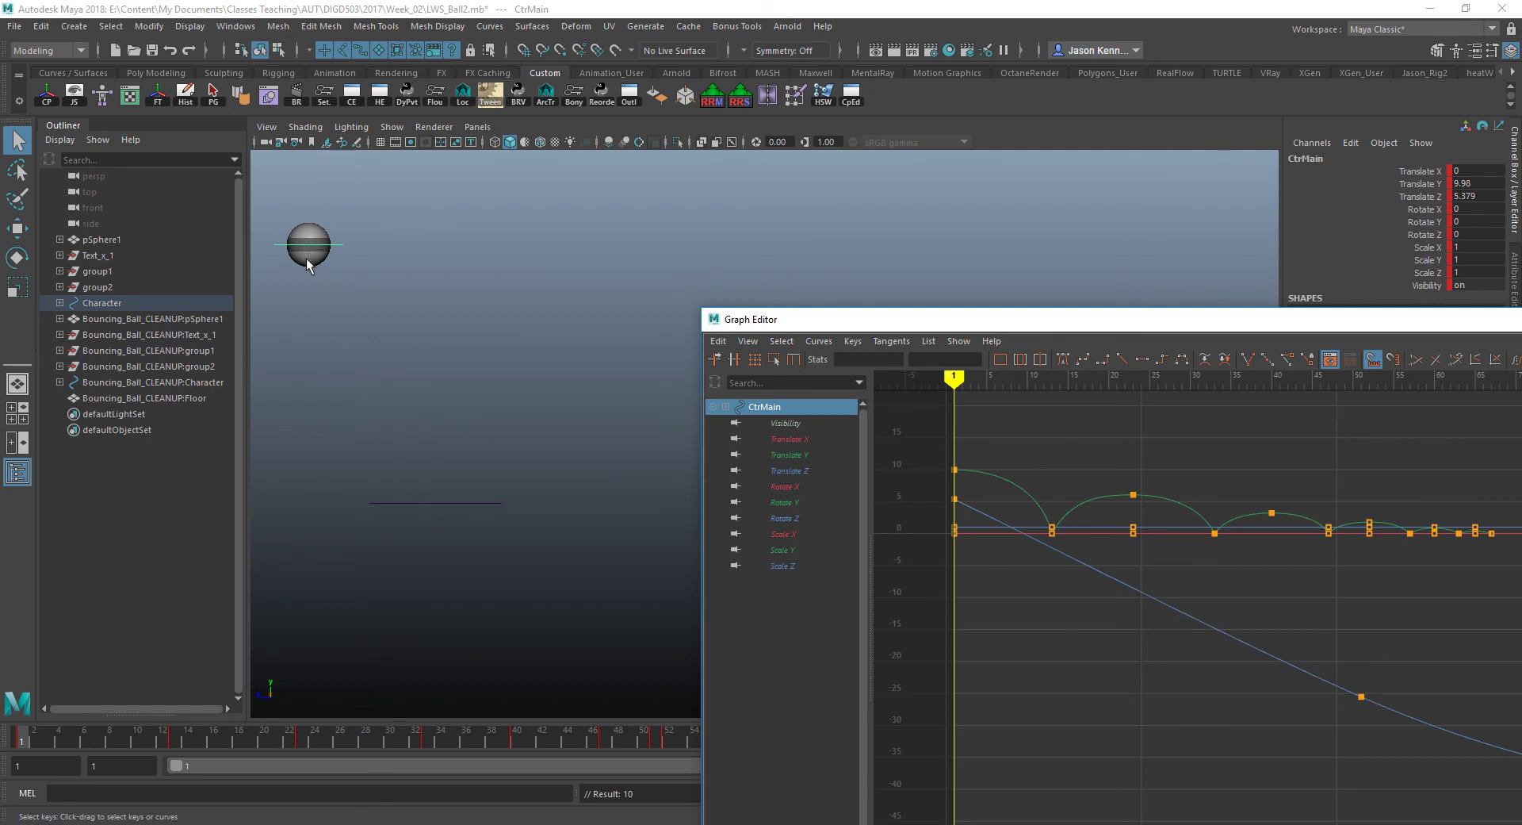
drag(921, 341, 943, 341)
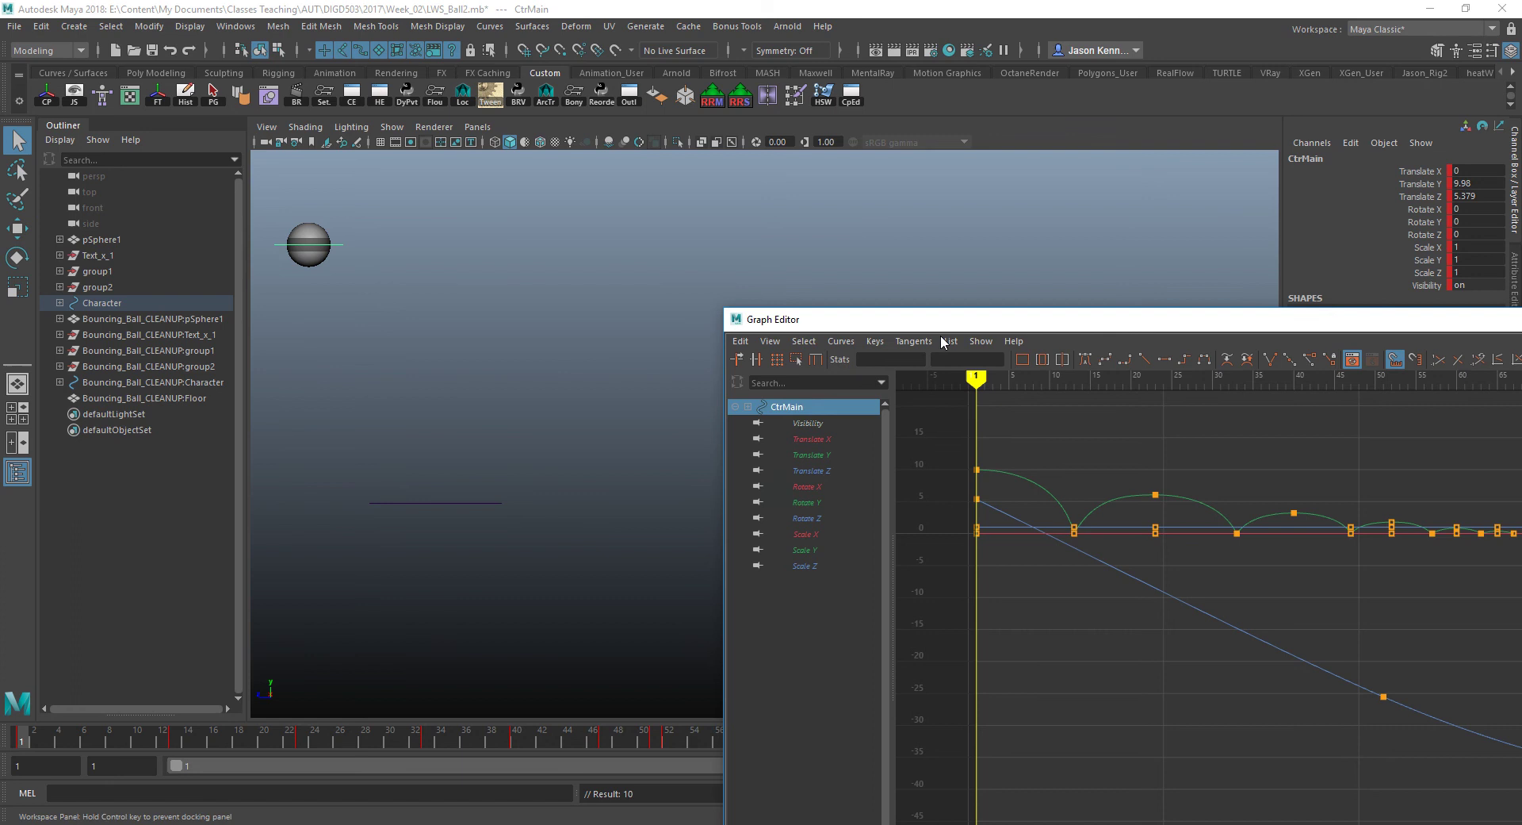
- Scrub the timeline to frame 84 to check the original ball's pasted animation, and return to frame 1
click(150, 737)
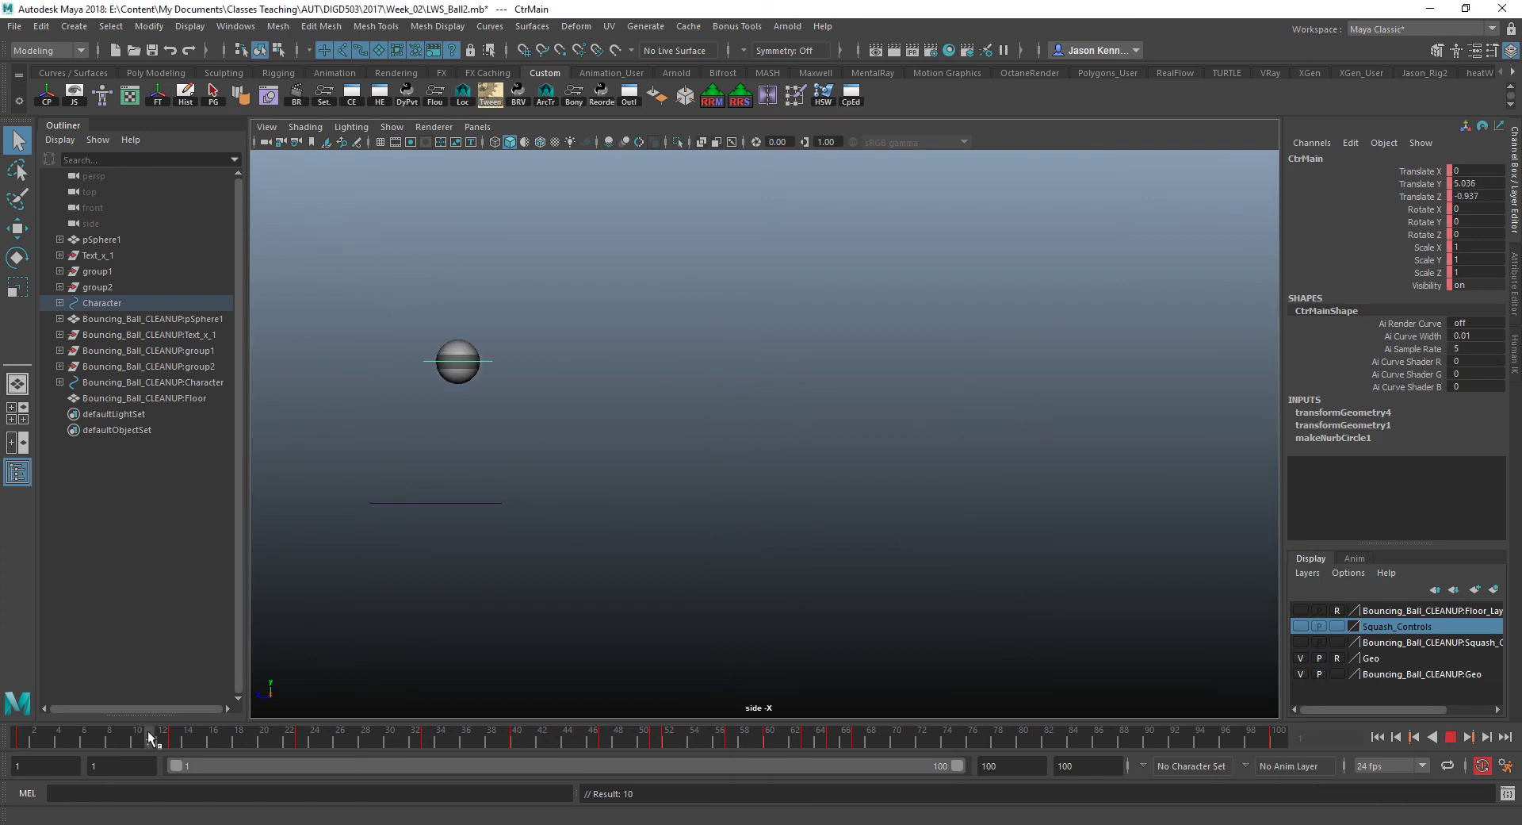
drag(149, 737, 1073, 741)
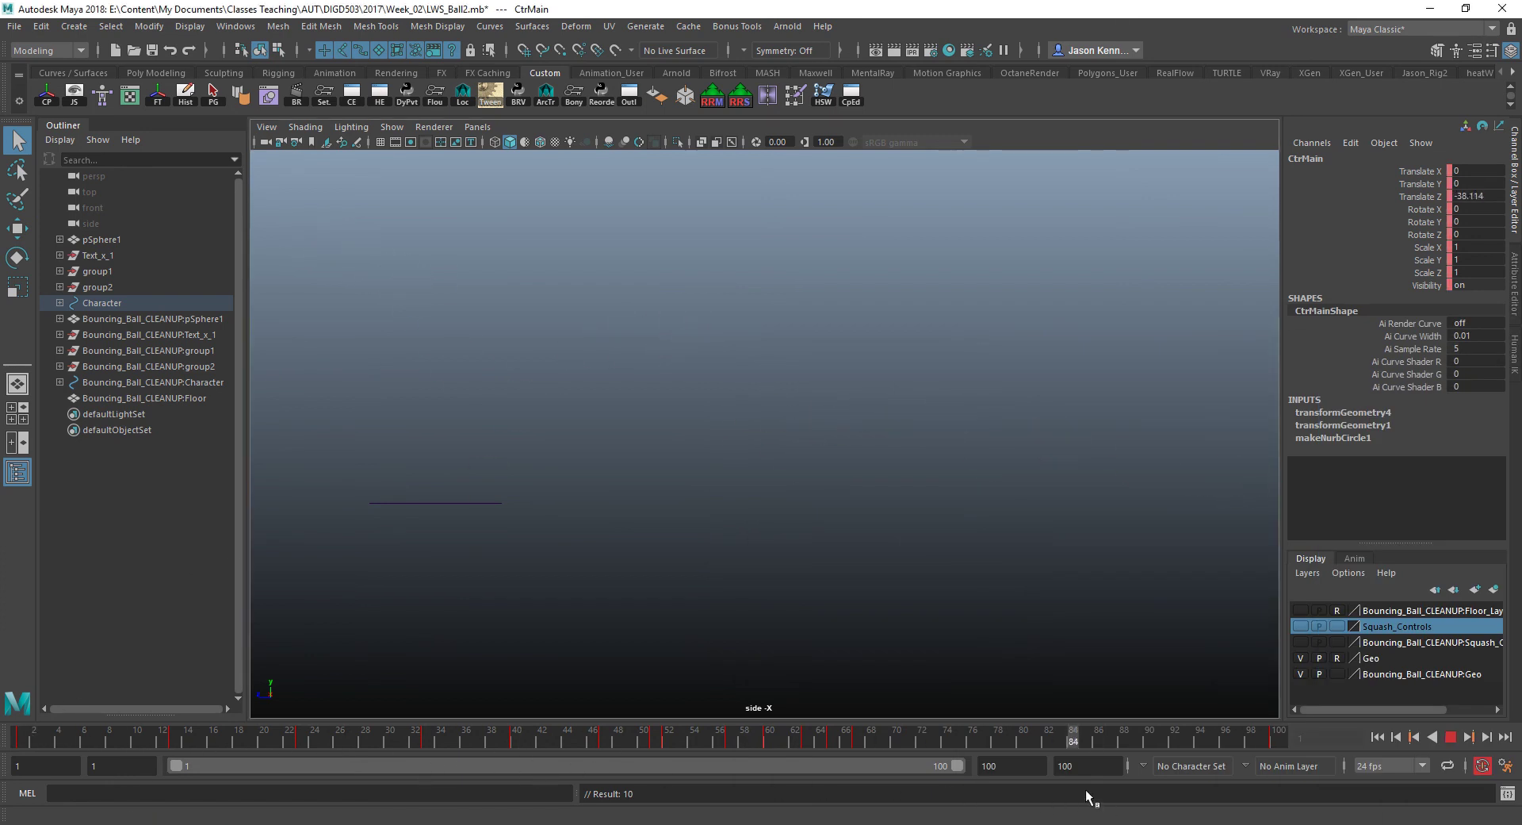
key(alt+shift+v)
- Hide all the imported Bouncing_Ball_CLEANUP objects, from pSphere1 to Floor
click(125, 383)
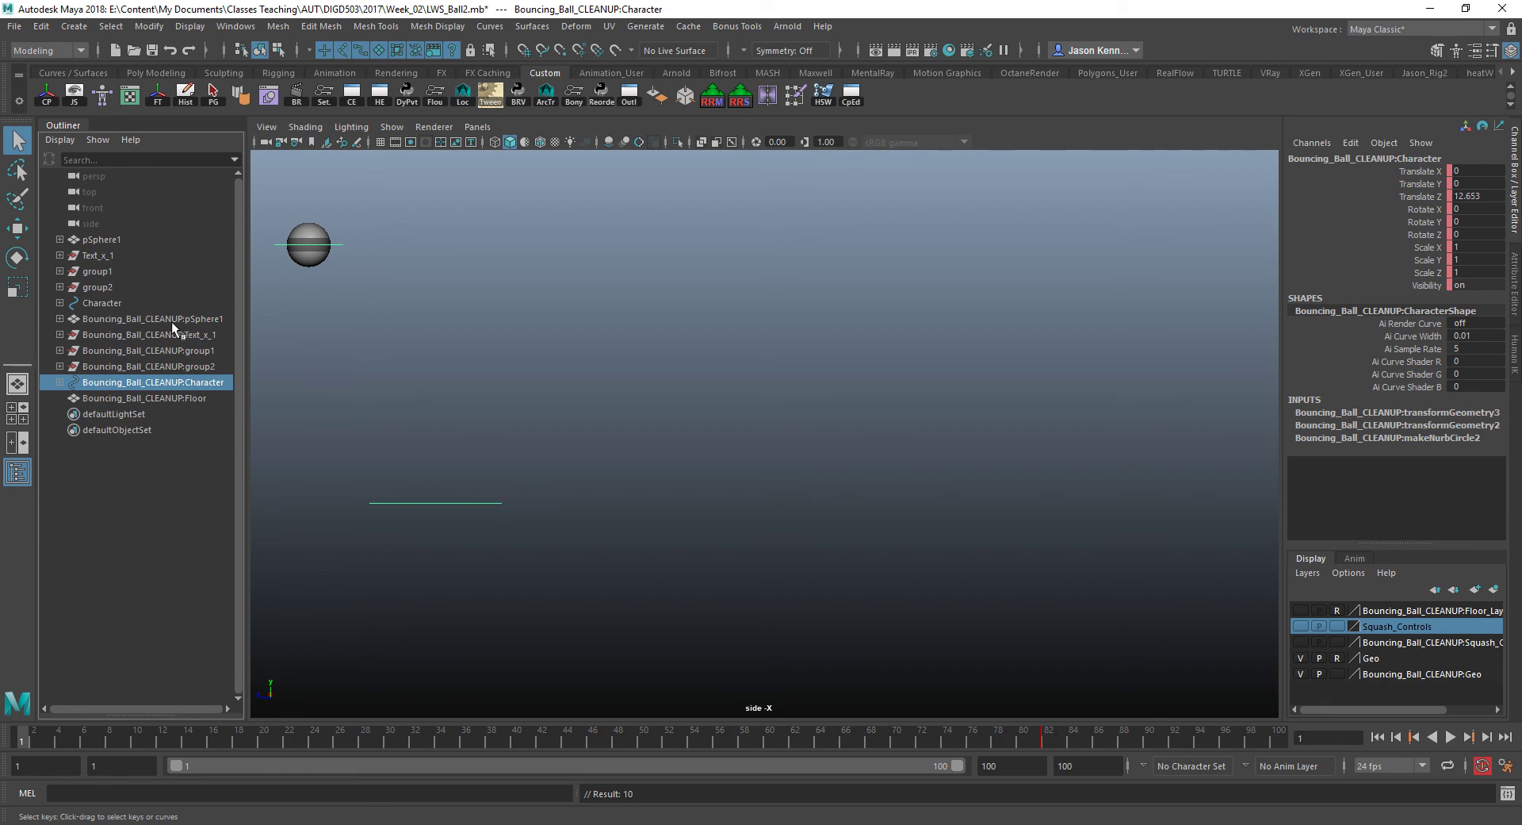
click(121, 321)
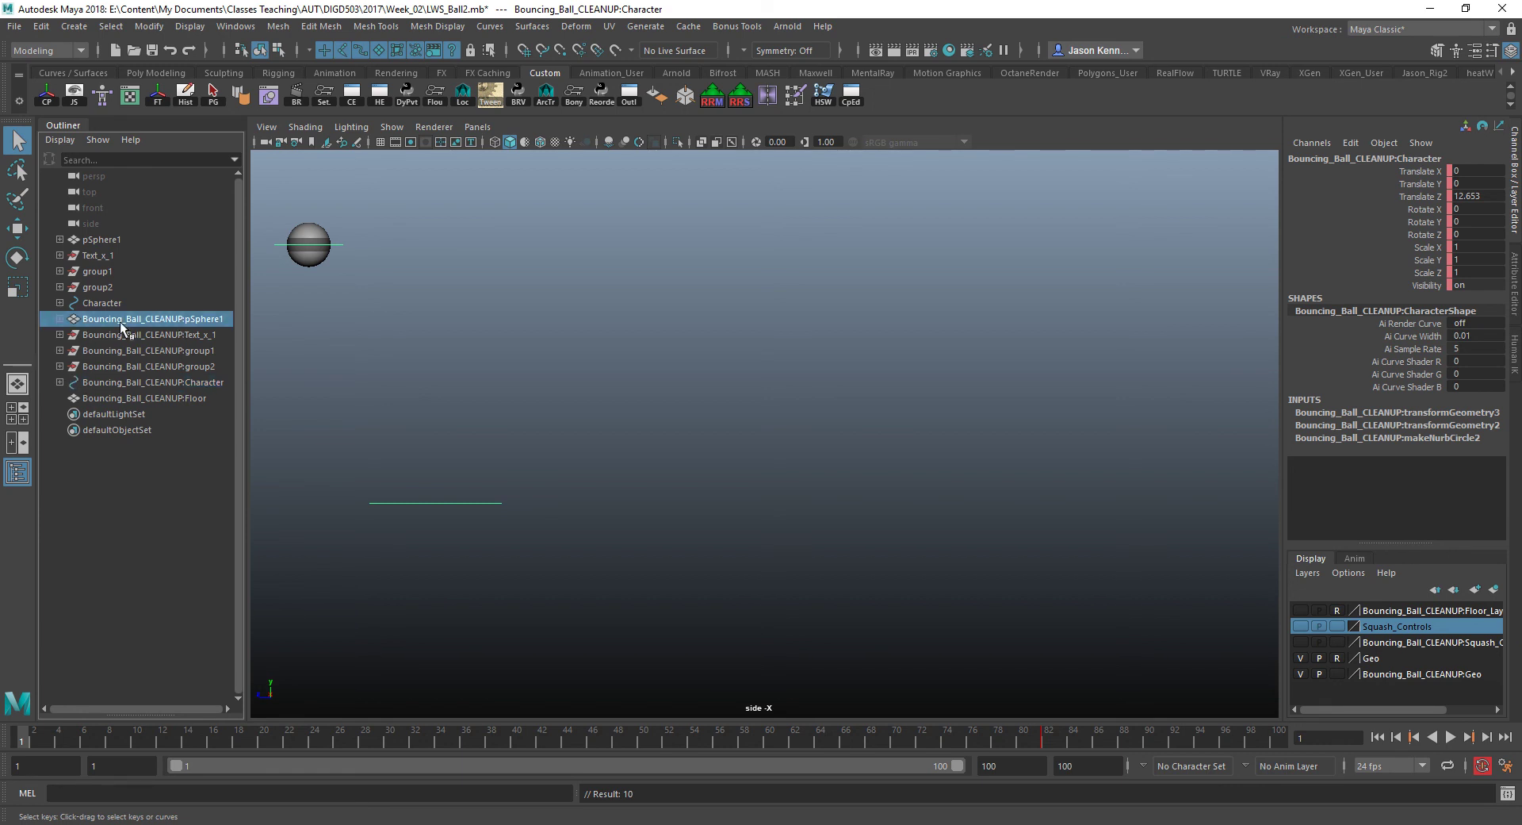
shift+click(113, 398)
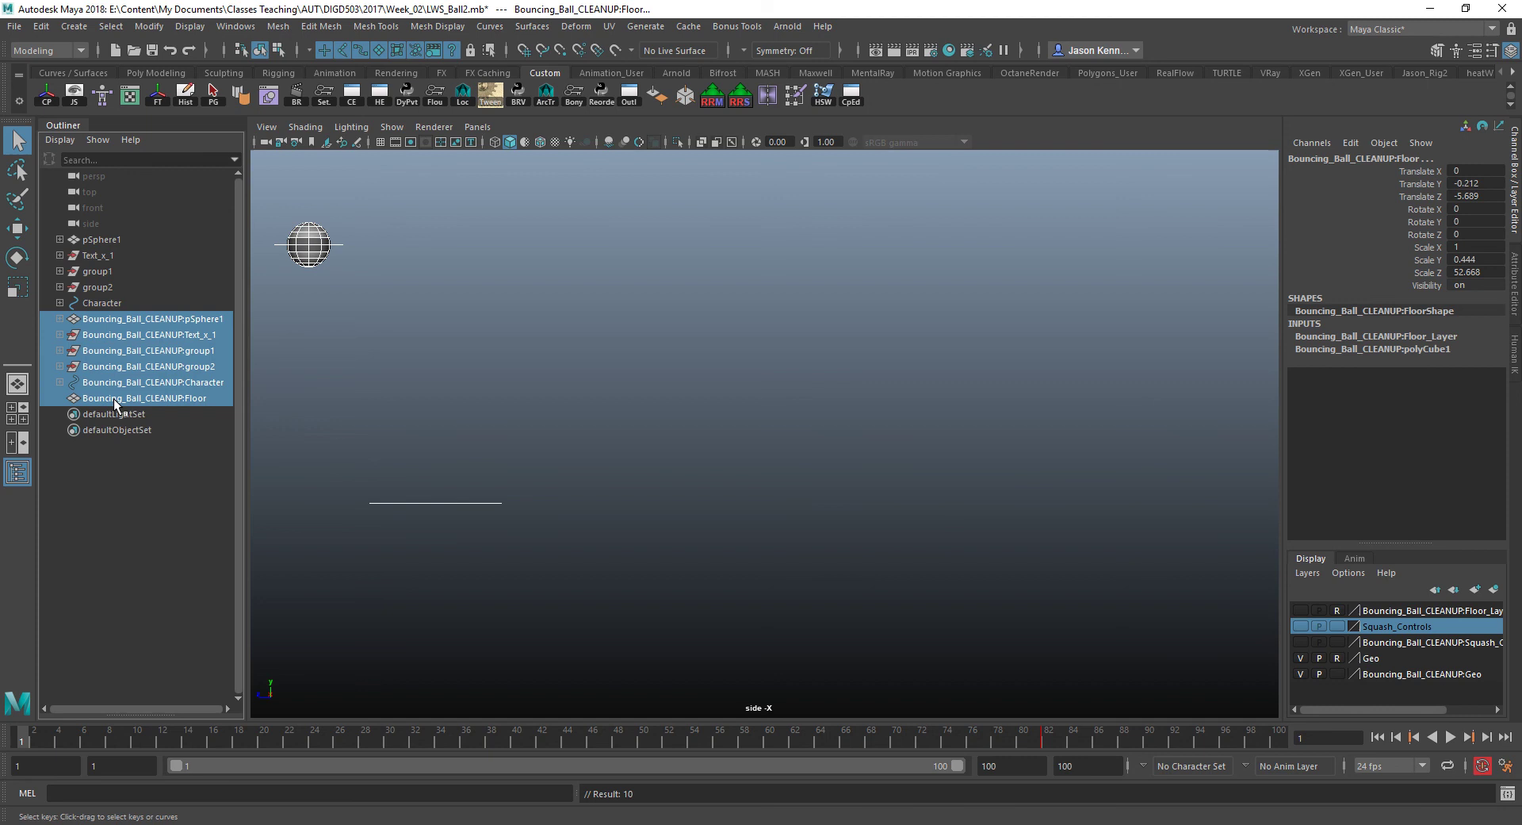
key(ctrl+h)
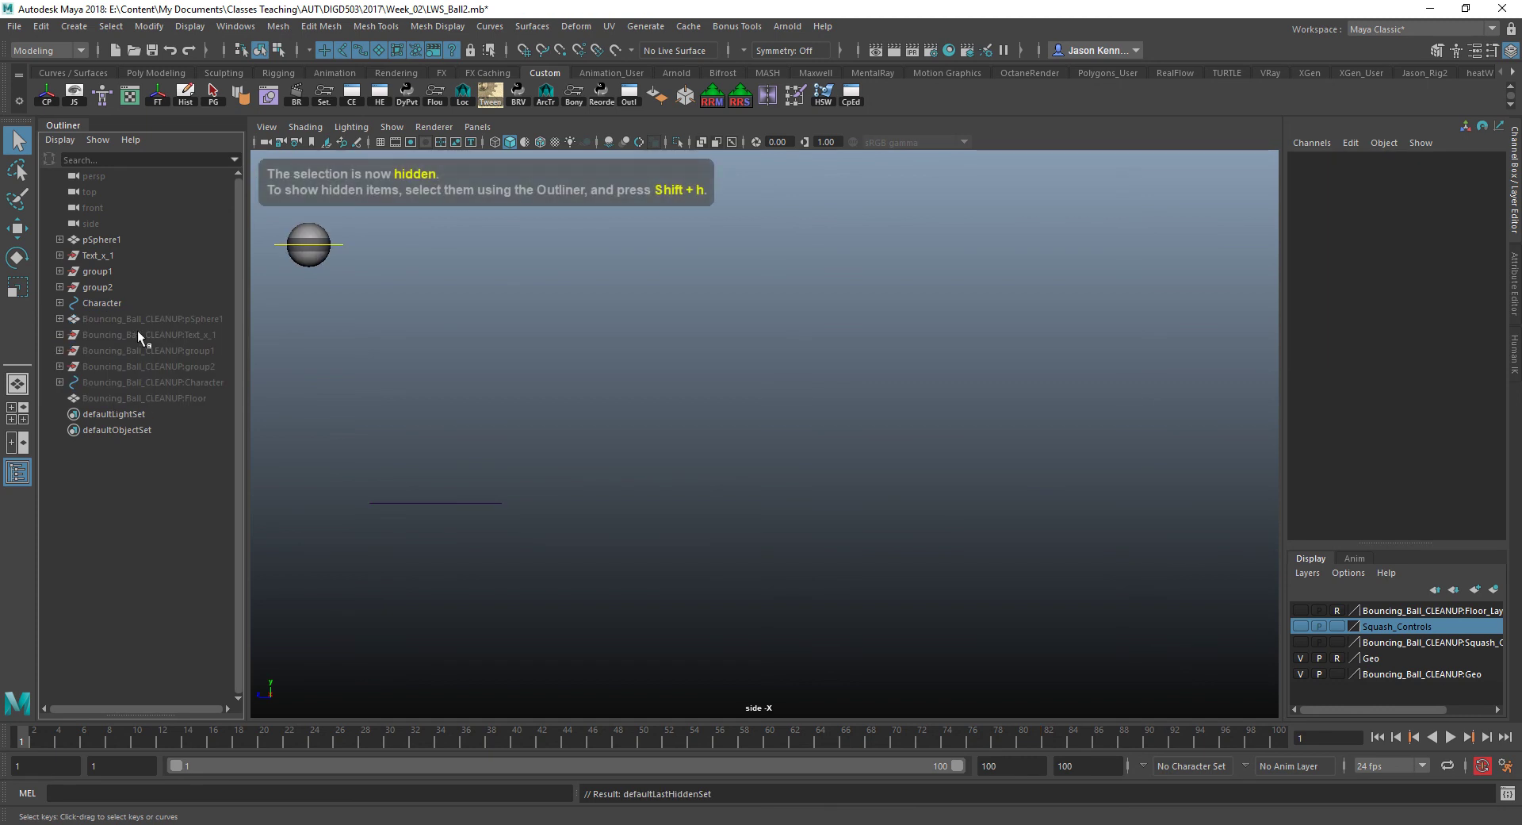
- Delete all the imported Bouncing_Ball_CLEANUP objects, from pSphere1 to Floor
click(135, 317)
shift+click(114, 393)
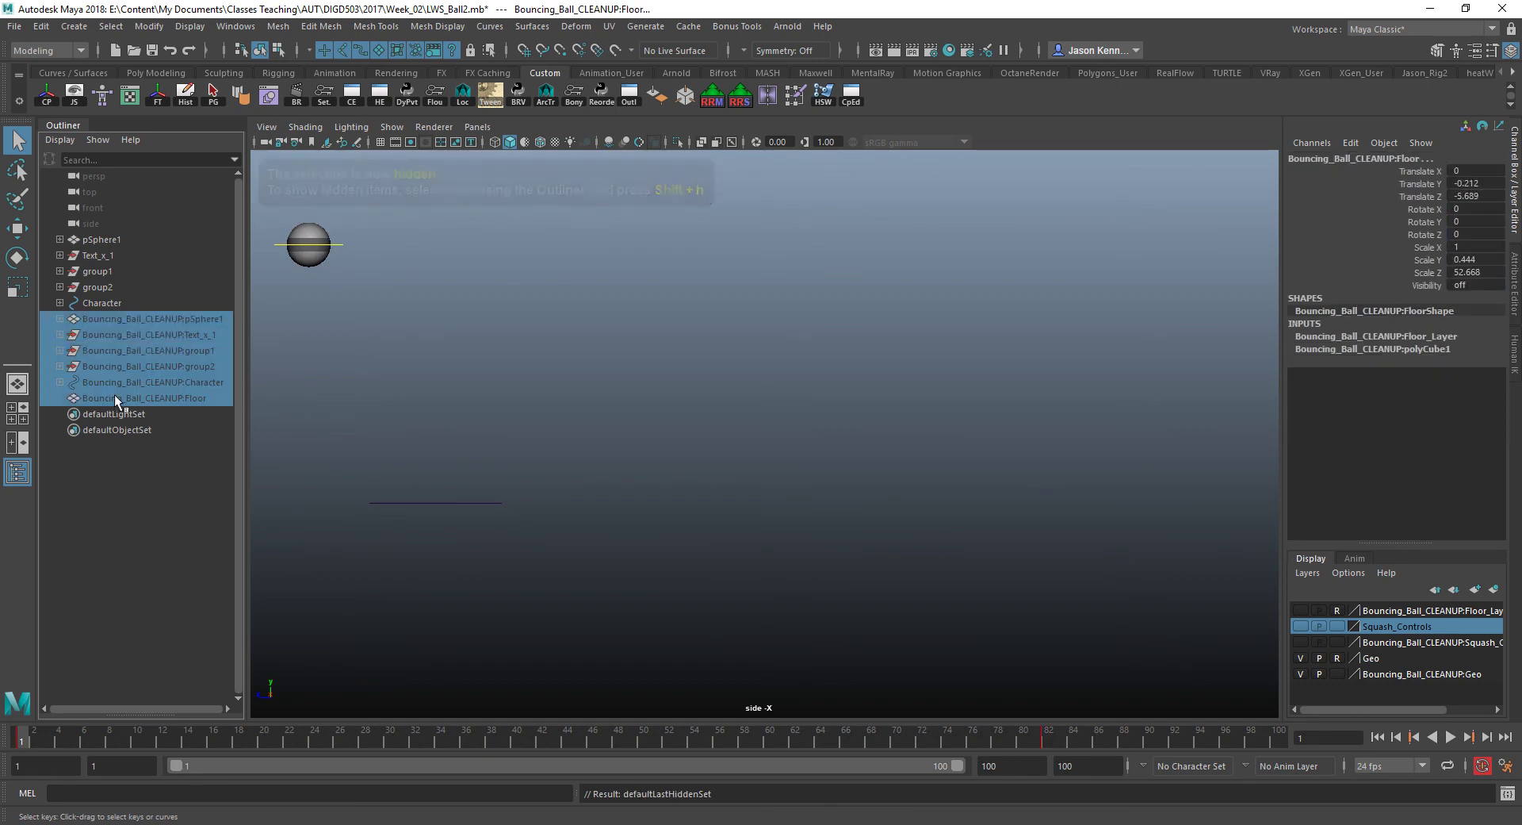
key(Delete)
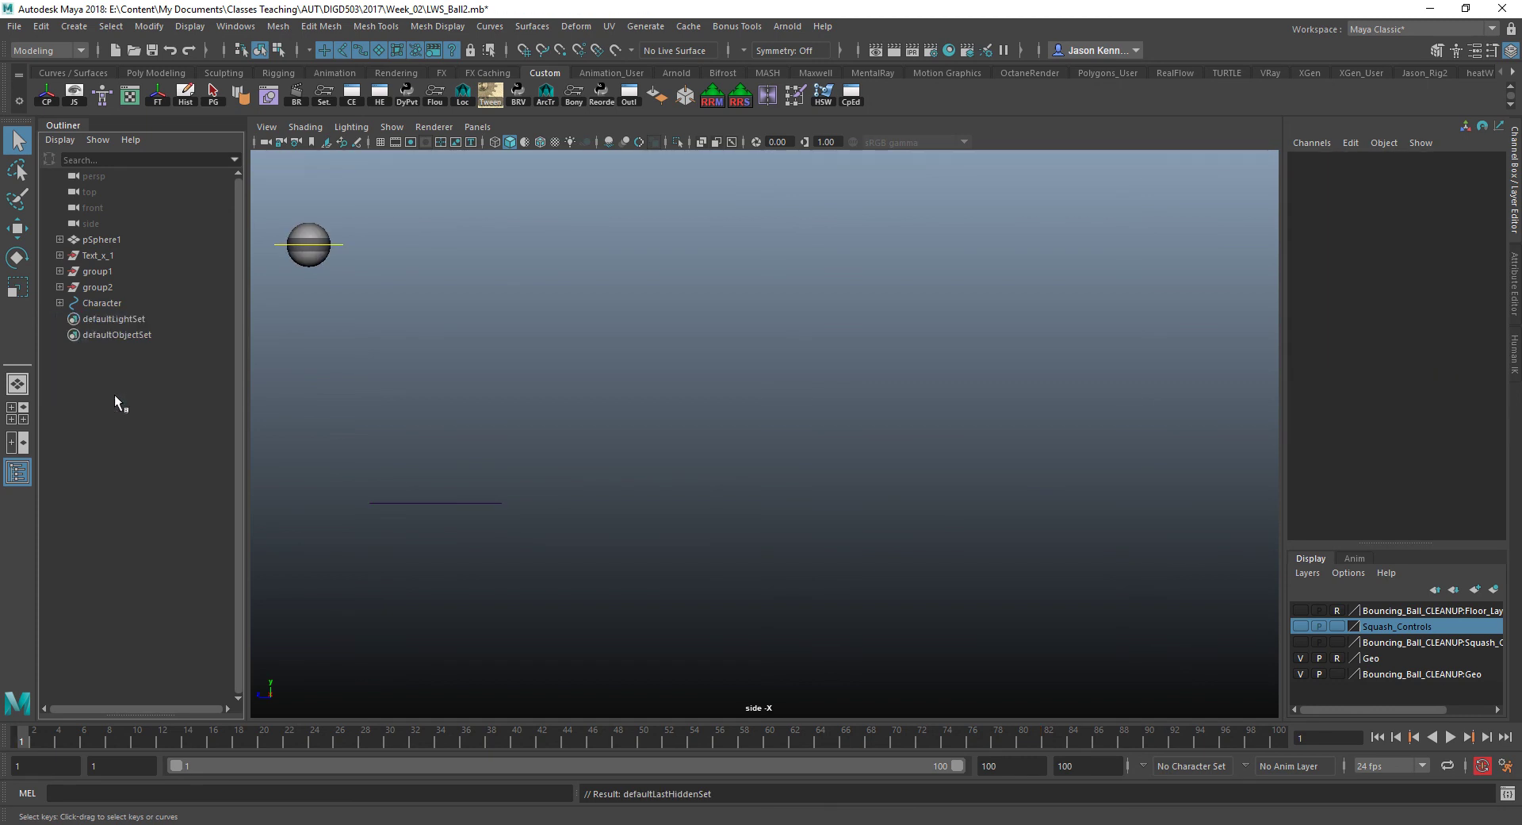
- Select the original ball's CtrMain control, scrub to frame 22 to check its bounce, and return to frame 1
click(339, 243)
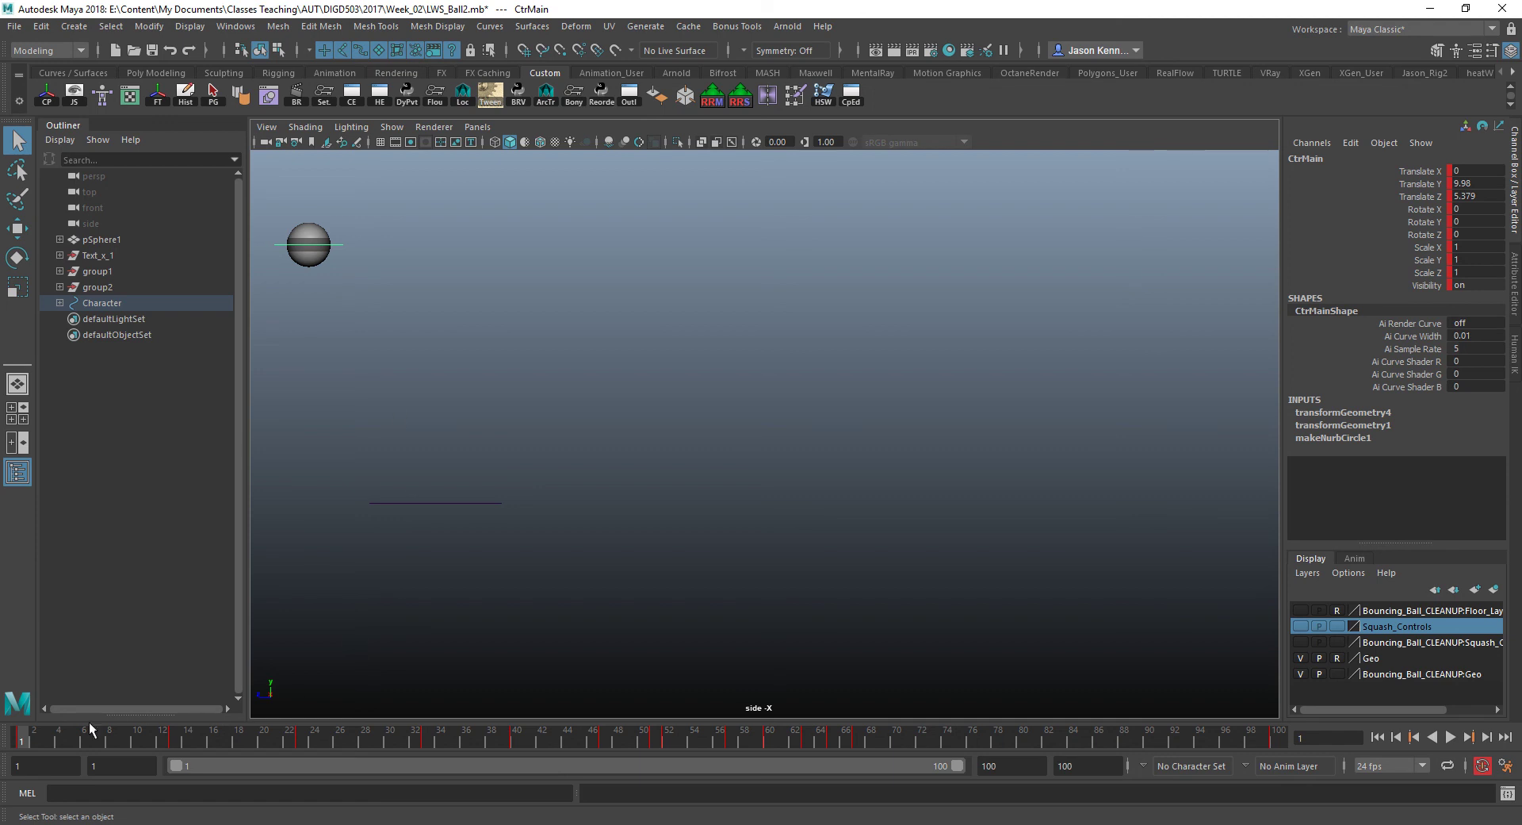
drag(63, 737, 288, 749)
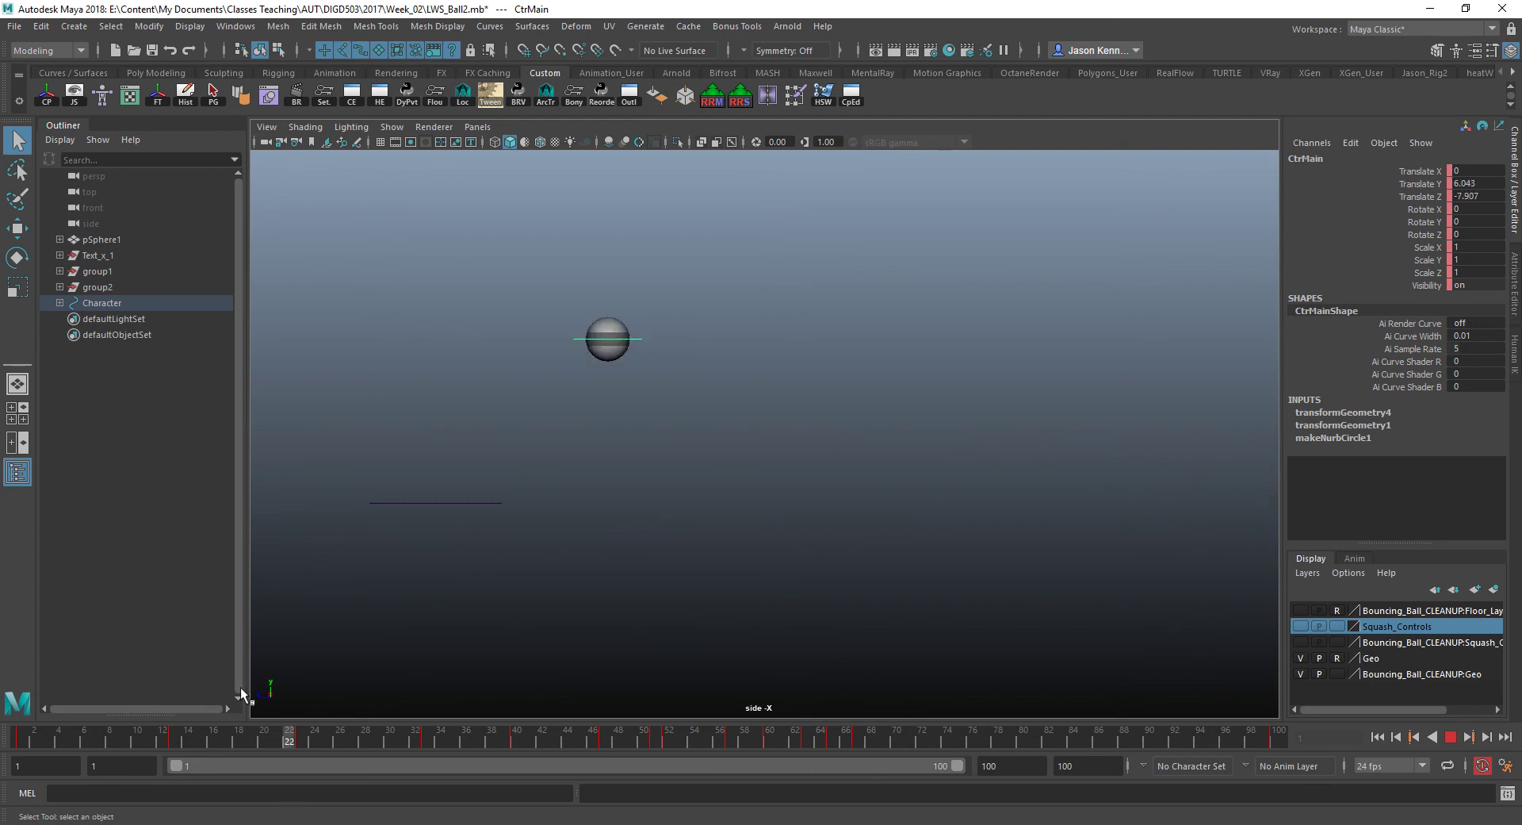
drag(242, 692, 21, 737)
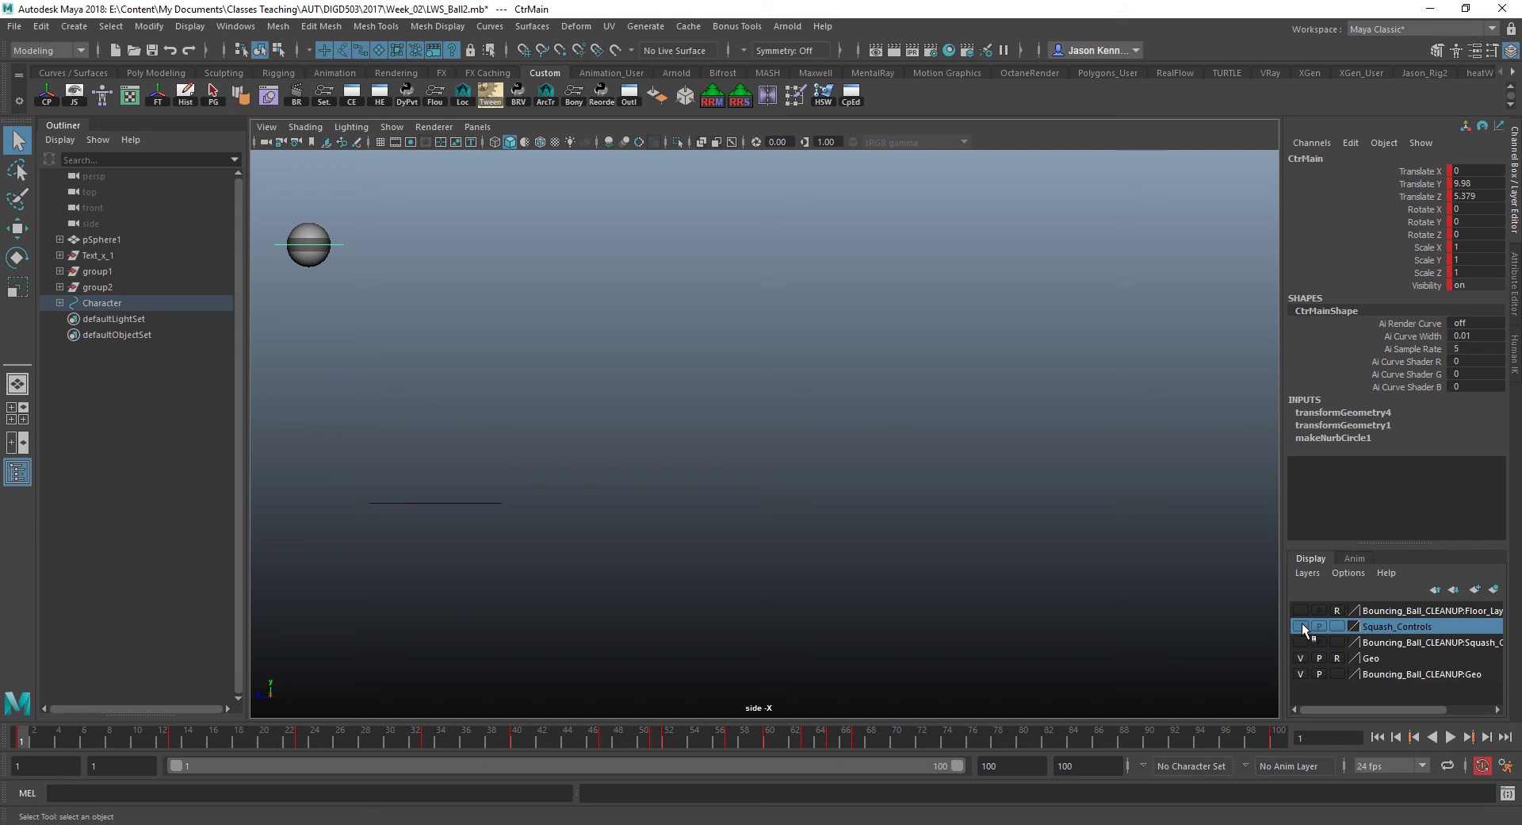
- Show the Squash_Controls layer and rotate the squash control above the ball 90 degrees in Y
click(309, 220)
key(e)
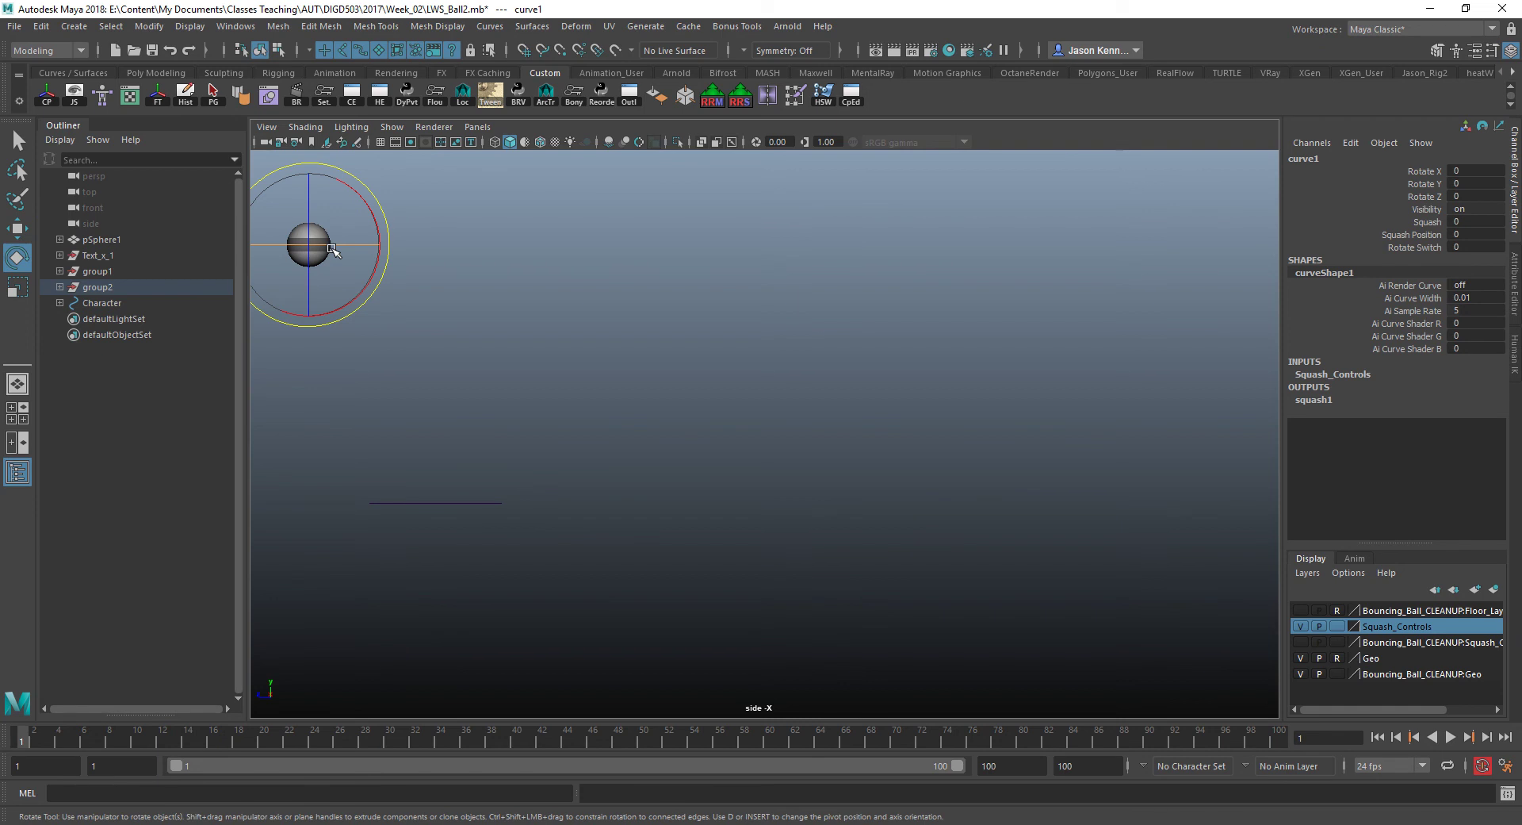
drag(333, 249, 458, 265)
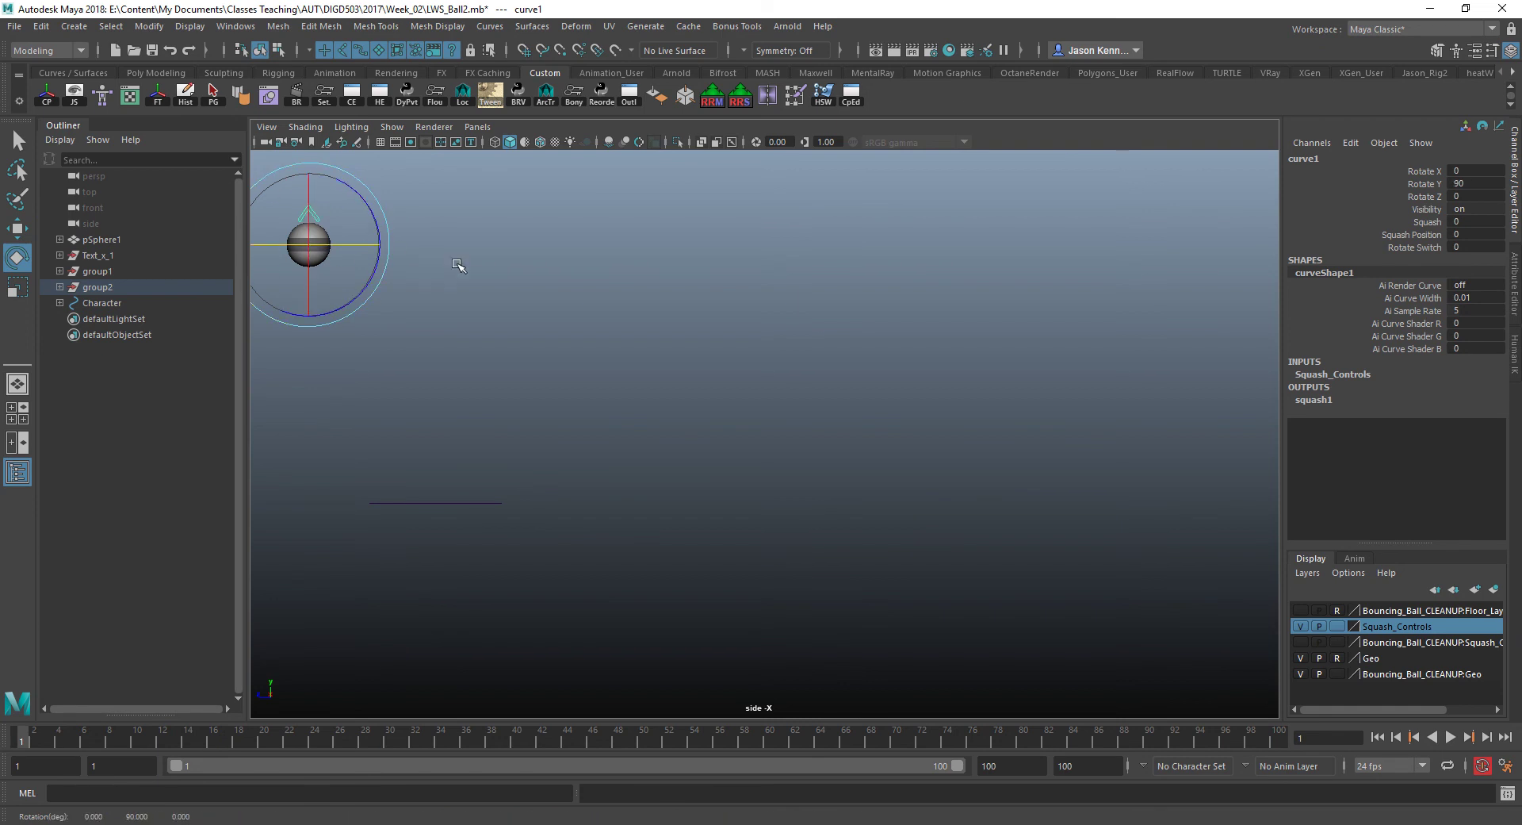
click(349, 253)
click(309, 215)
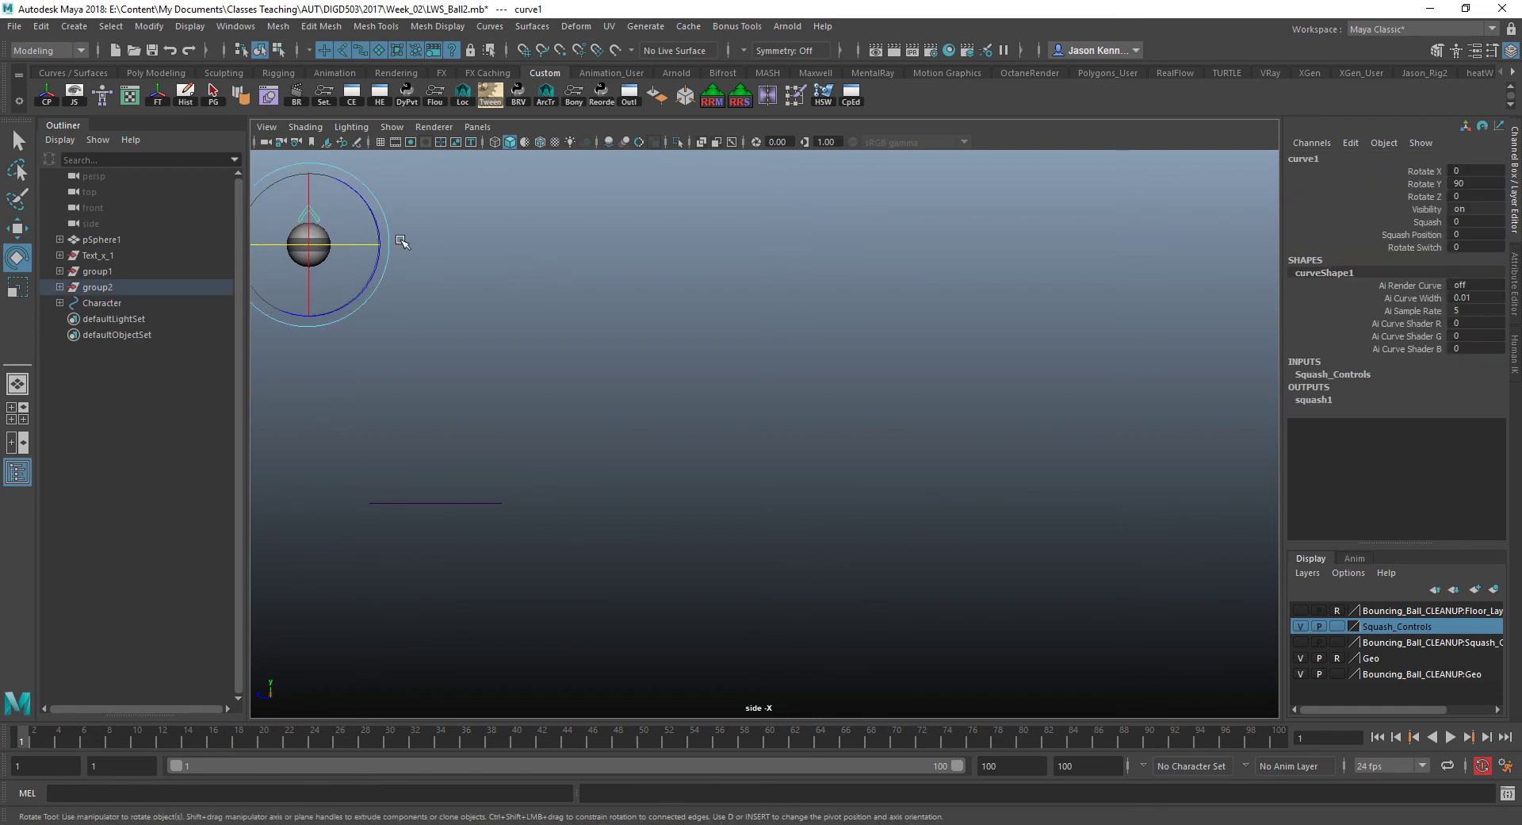